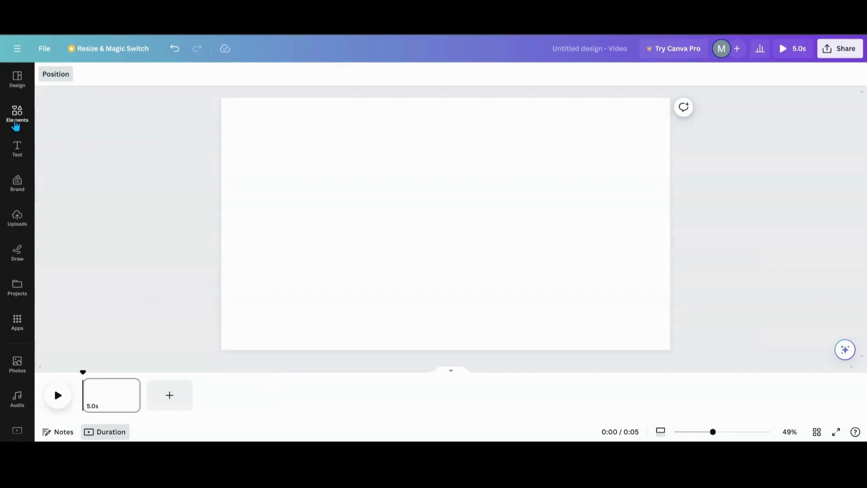
Add the recently used yoga sunset, palm beach, water bungalows and aerial boat photos to the blank page
click(15, 125)
click(137, 123)
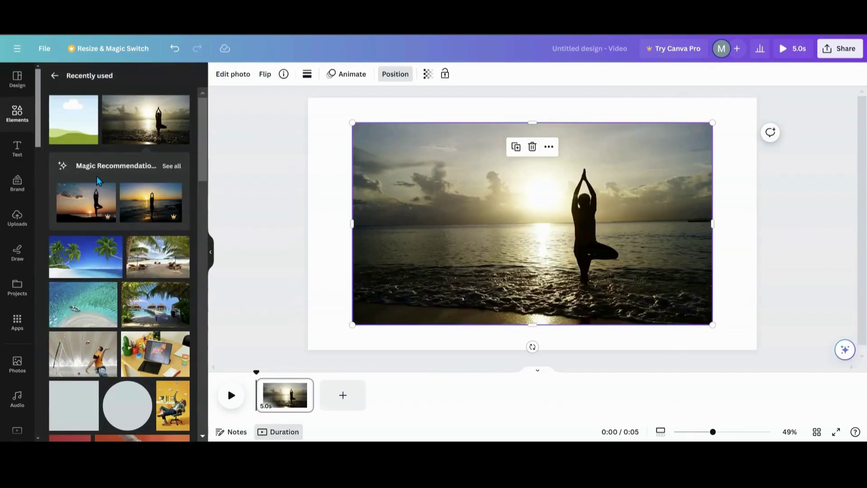
click(110, 252)
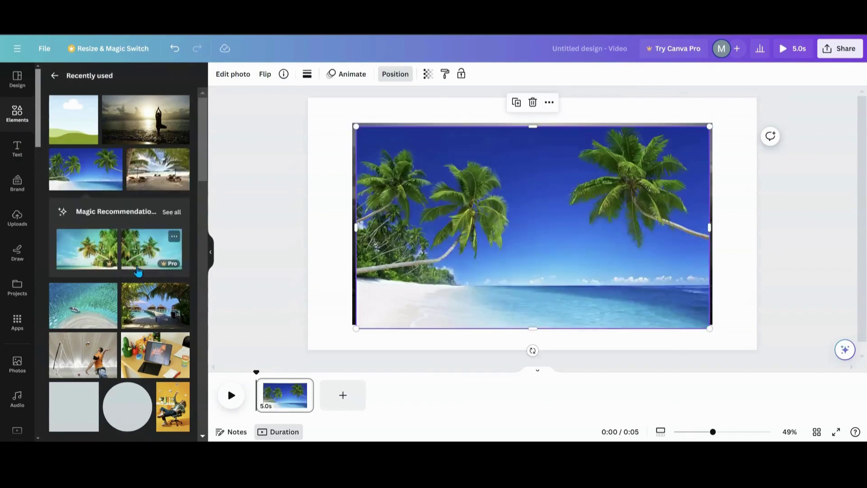
click(154, 313)
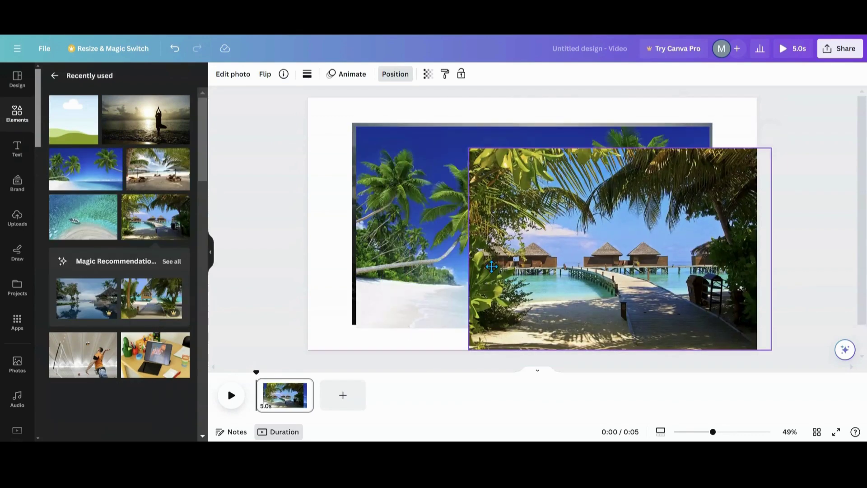
click(93, 232)
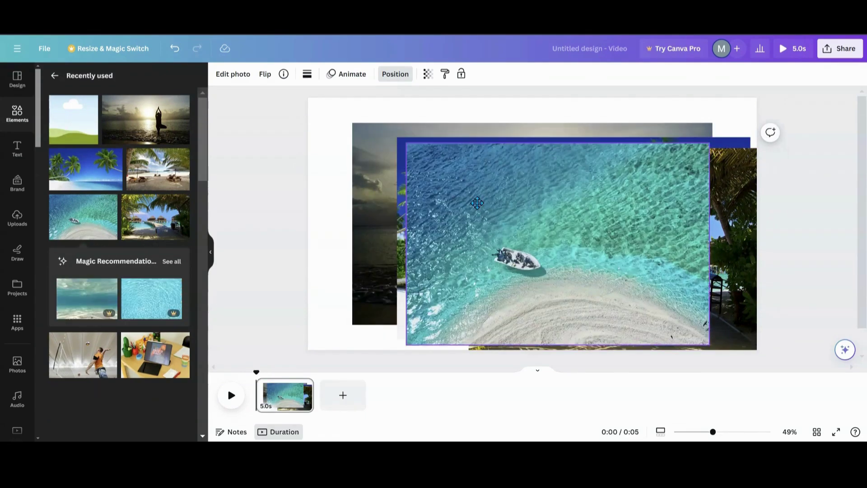
Stack all four photos over the page's lower-right area, leaving the left side of the page free
drag(514, 205, 501, 194)
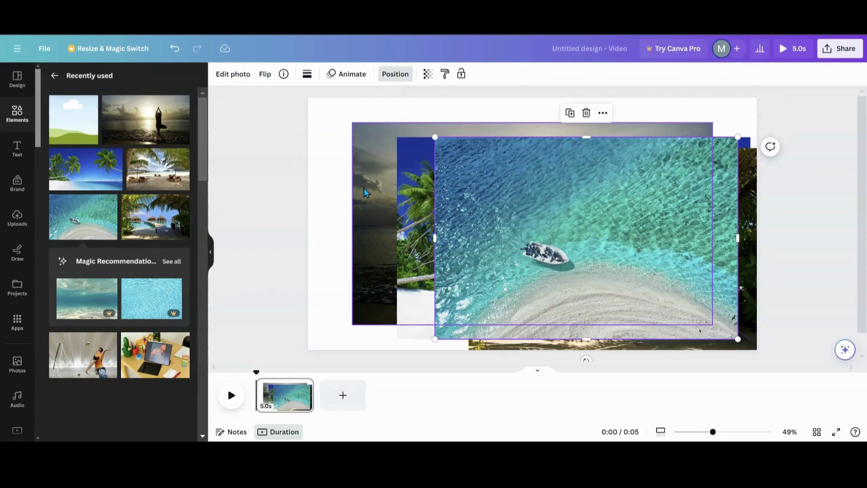
drag(539, 224, 573, 234)
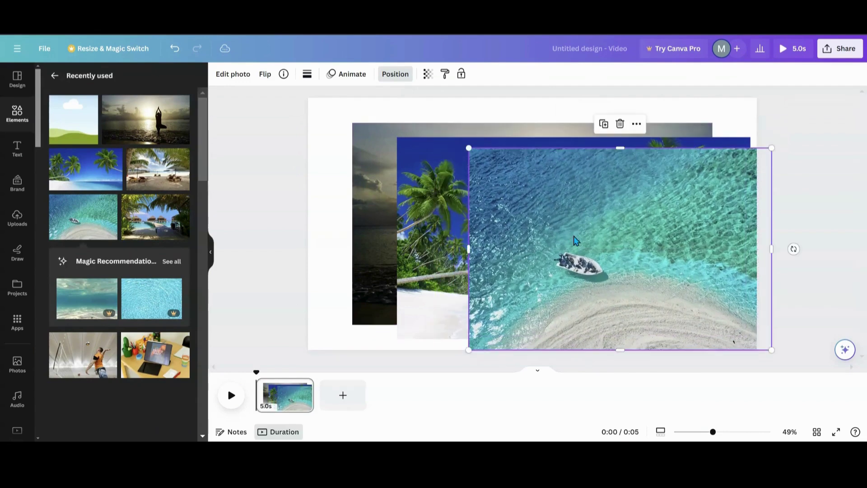
drag(417, 201, 489, 212)
drag(424, 185, 534, 204)
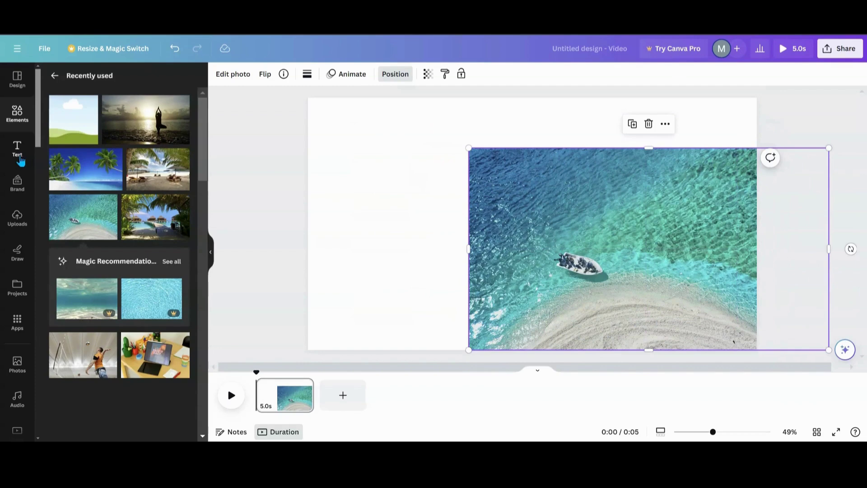
Insert a square frame, place it on the empty left side of the page and crop it to a landscape rectangle
click(55, 77)
scroll(107, 306, down, 10)
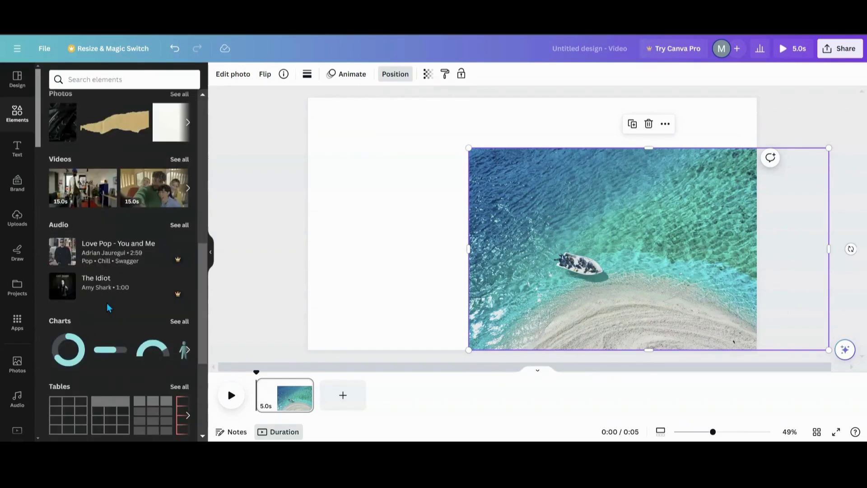
click(72, 282)
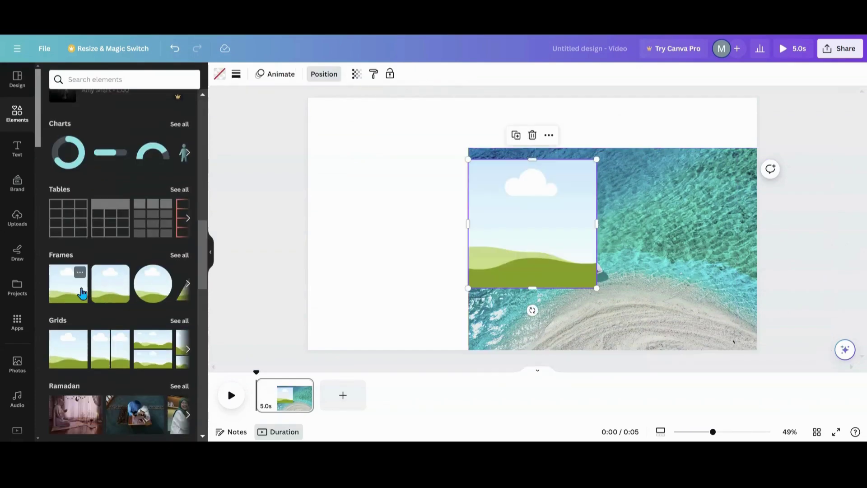
drag(564, 217, 437, 213)
drag(403, 155, 404, 209)
drag(396, 253, 407, 222)
Duplicate the landscape frame to get four frames, and spread two of the copies apart
click(368, 171)
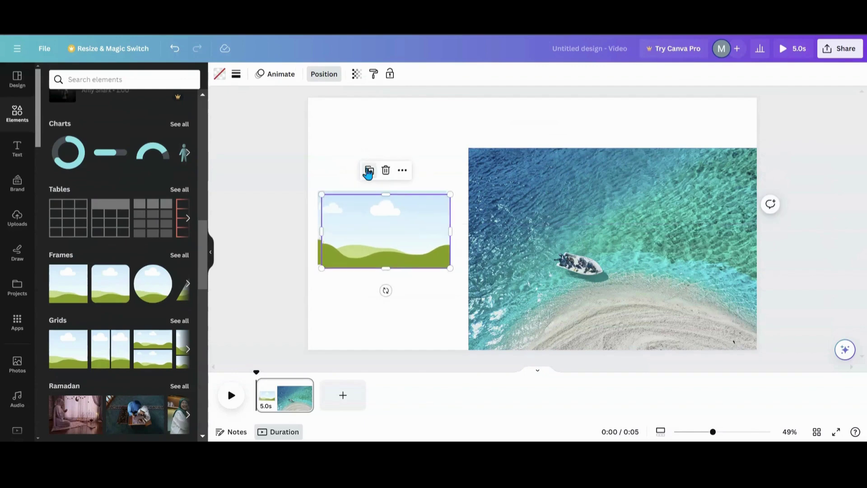
click(368, 171)
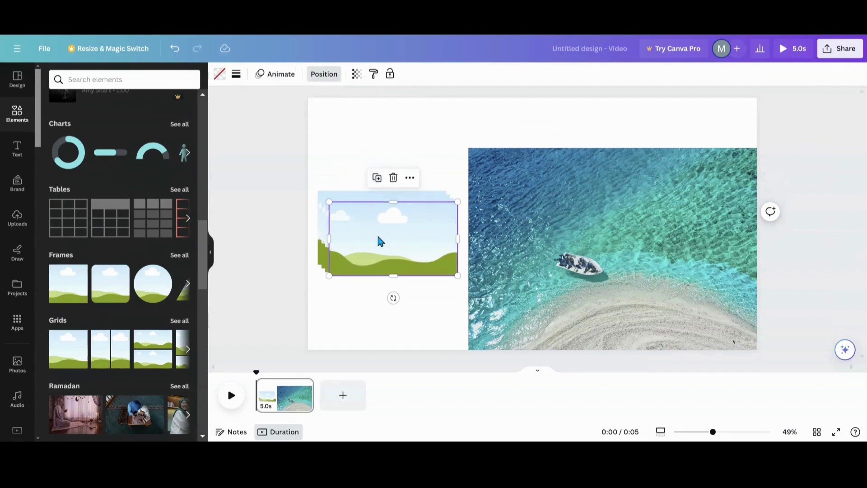
drag(377, 242, 385, 152)
drag(377, 214, 427, 208)
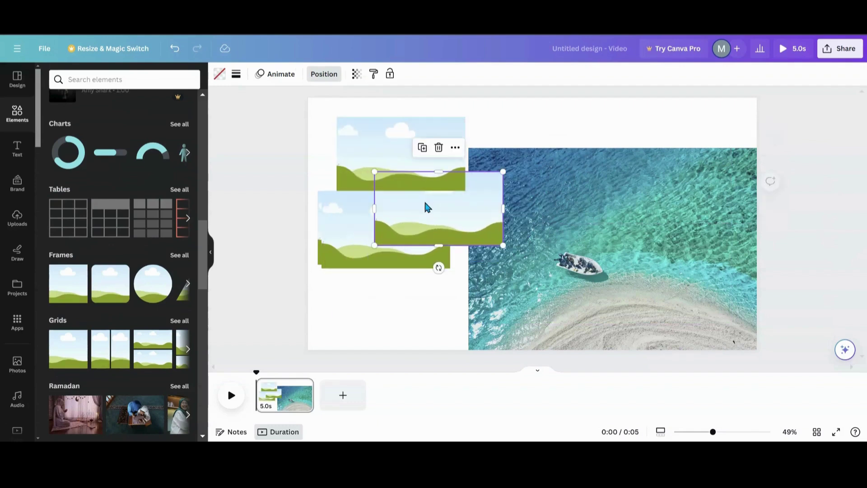
Select all four frames and move them beneath the photos in the layer order
click(325, 76)
click(167, 141)
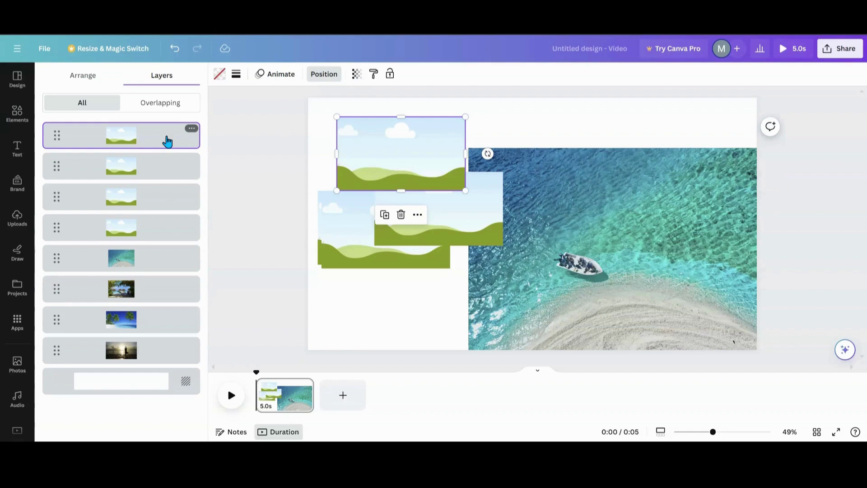
shift+click(152, 227)
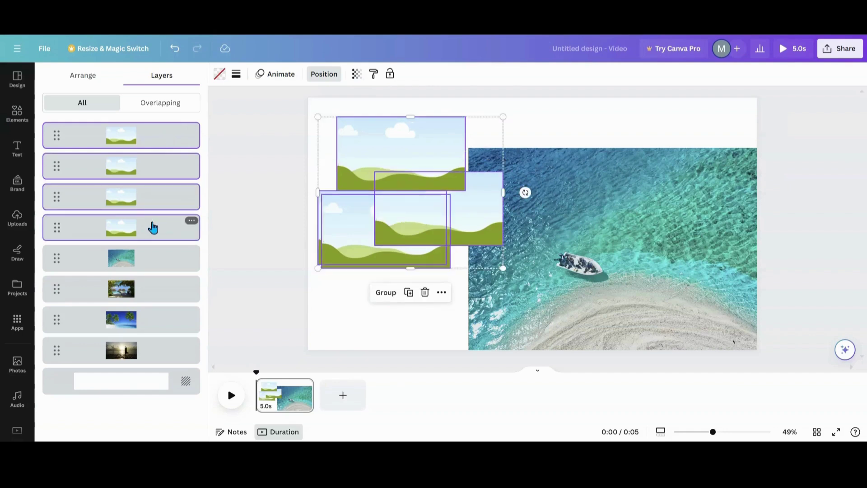
drag(124, 166, 121, 358)
Place each of the four photos into its own frame, shifting the overlapping lower frame down to make room
drag(587, 274, 375, 149)
click(564, 258)
drag(564, 257, 454, 239)
click(570, 258)
drag(571, 257, 596, 297)
drag(363, 246, 371, 307)
drag(564, 271, 435, 305)
click(535, 255)
drag(535, 255, 334, 231)
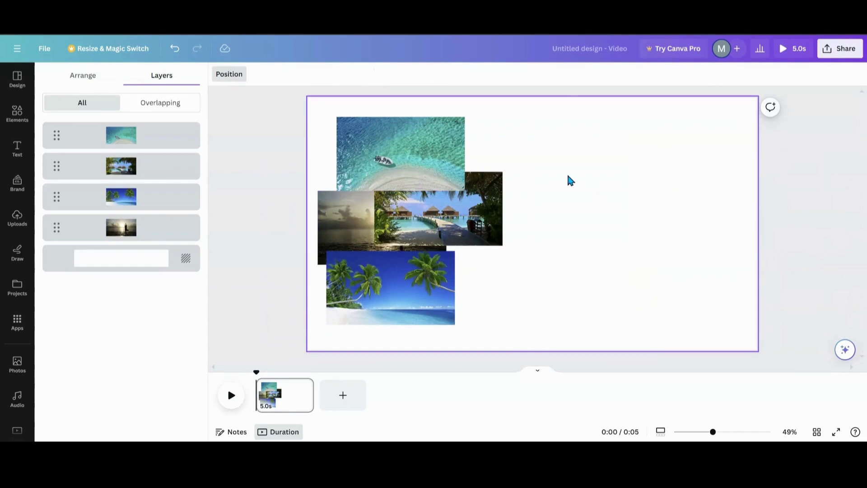
Arrange the framed photos edge to edge in one horizontal row: palm beach, yoga sunset, water bungalows, aerial boat
drag(400, 158, 705, 221)
drag(474, 195, 614, 205)
drag(431, 209, 499, 195)
click(588, 221)
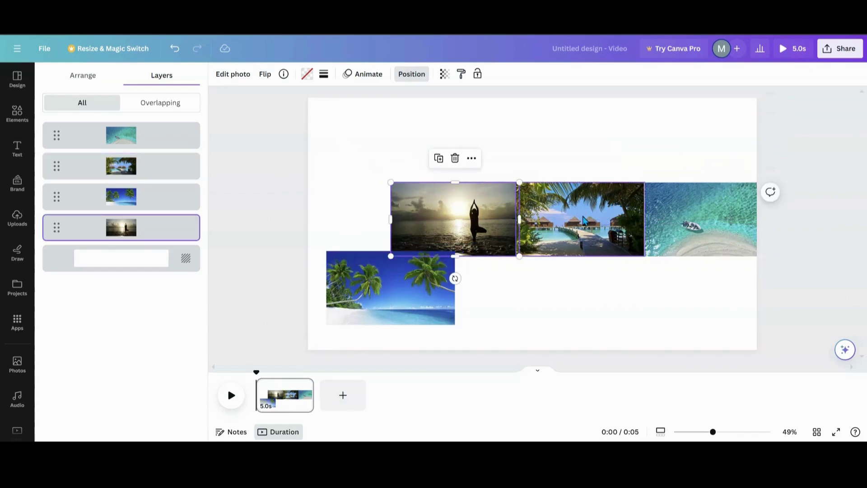
drag(588, 221, 588, 221)
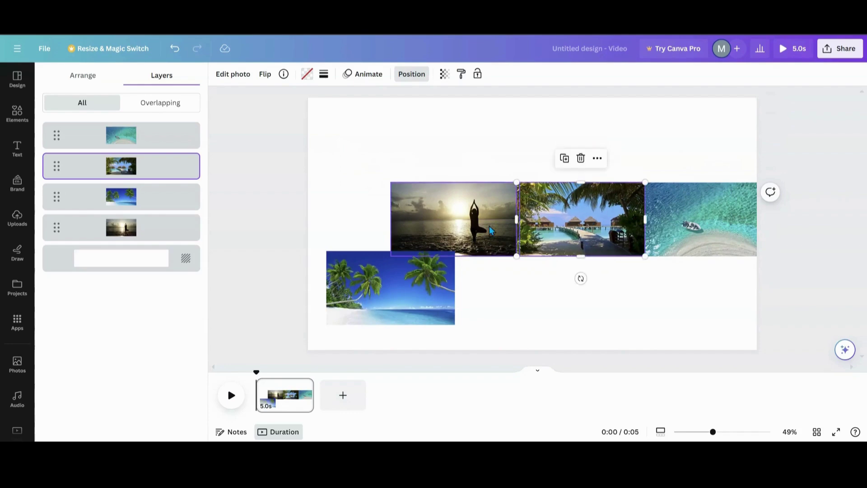
drag(340, 290, 277, 219)
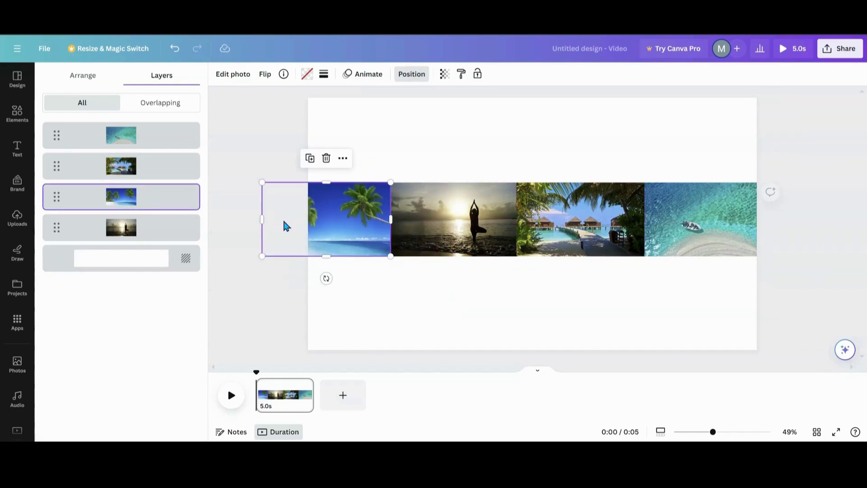
click(565, 306)
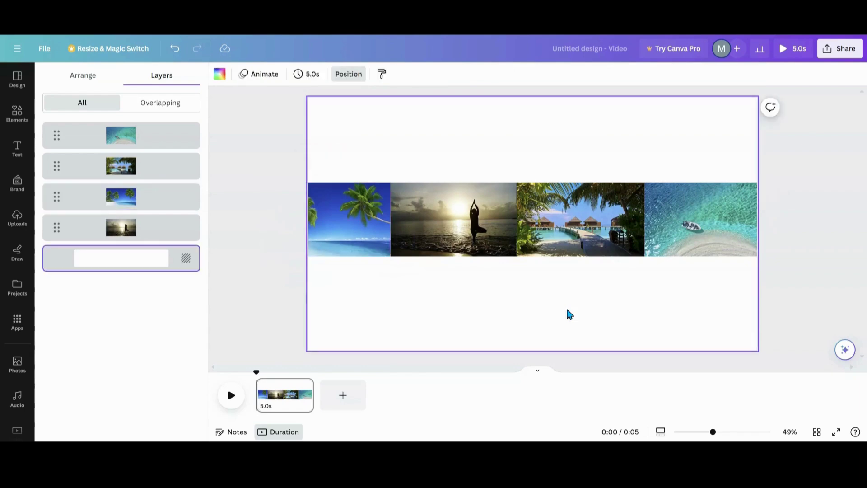
Check the photos in the row and align the boat photo flush against the bungalow photo without a gap
click(358, 240)
click(358, 240)
click(429, 229)
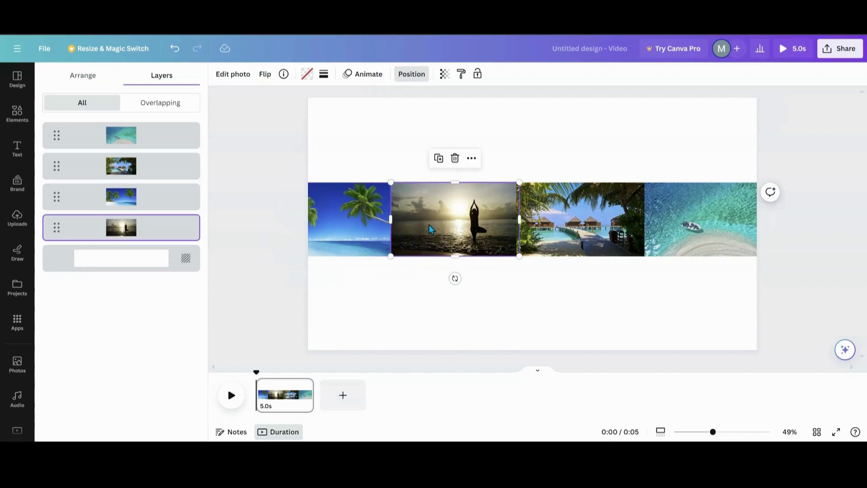
click(663, 220)
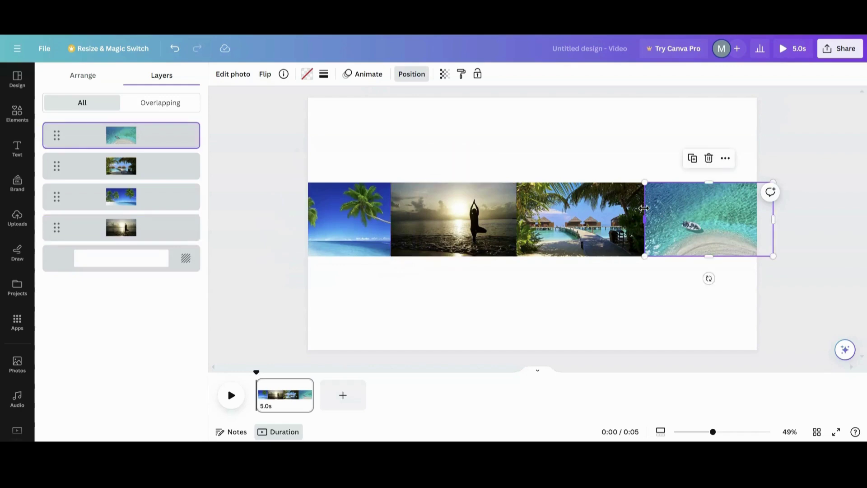
drag(660, 215, 664, 215)
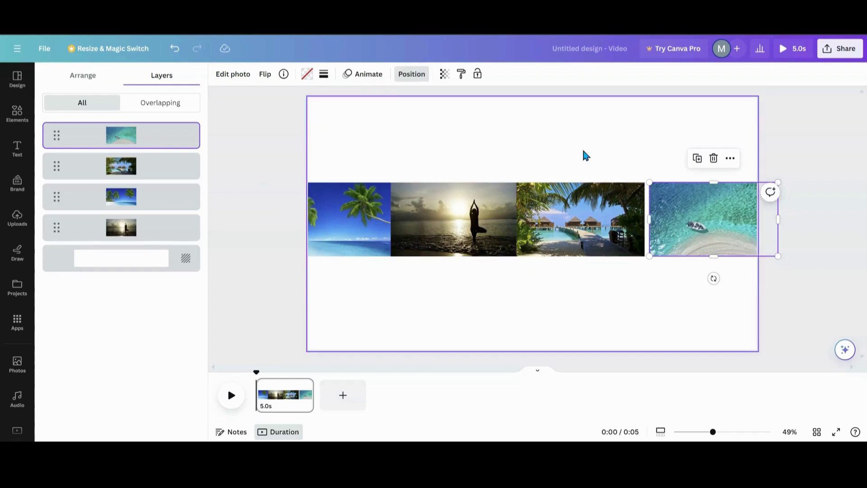
drag(681, 217, 676, 216)
click(595, 288)
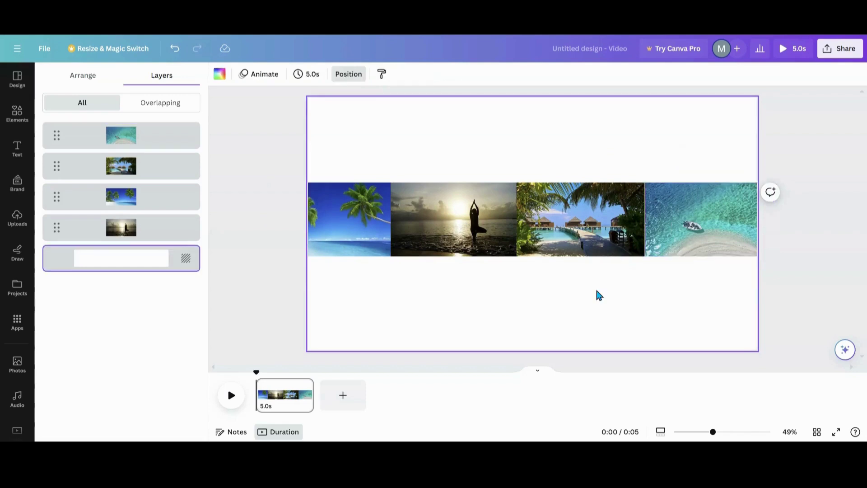
click(662, 234)
drag(662, 234, 663, 233)
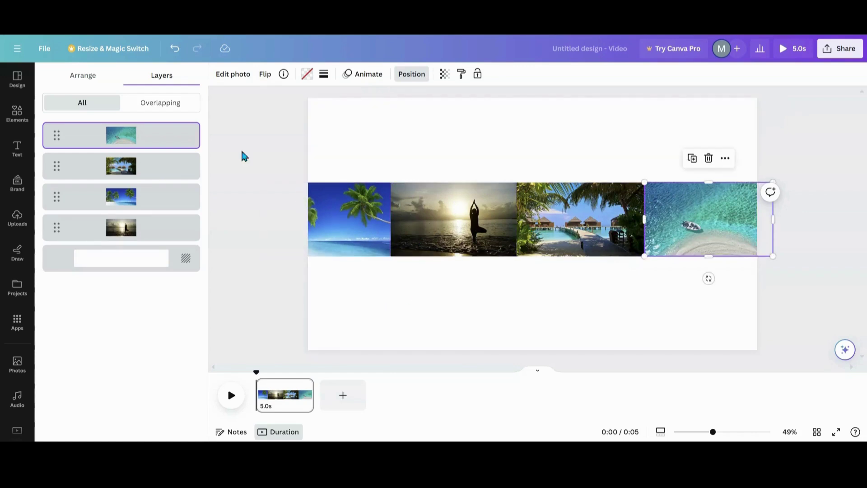
Group the four photos in the row and scale the group down to about half its size
drag(310, 183, 721, 232)
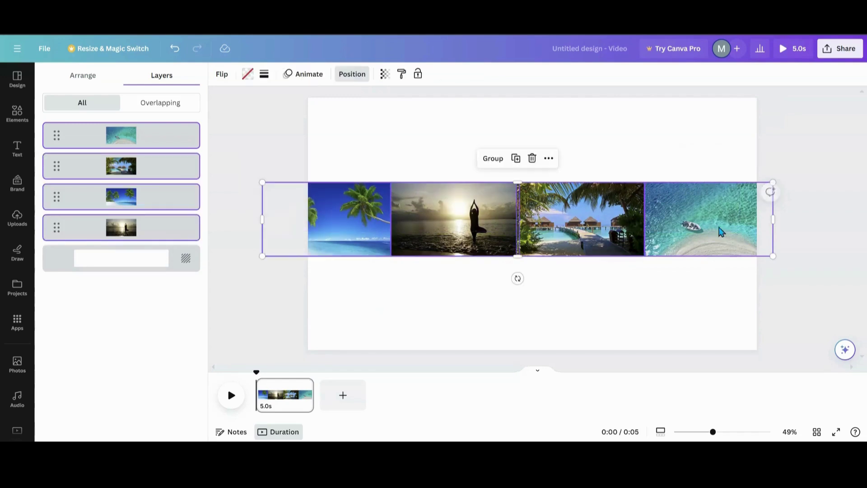
click(493, 159)
drag(262, 182, 524, 243)
Duplicate the photo strip twice, placing one copy flush before the original and the other above it
click(654, 201)
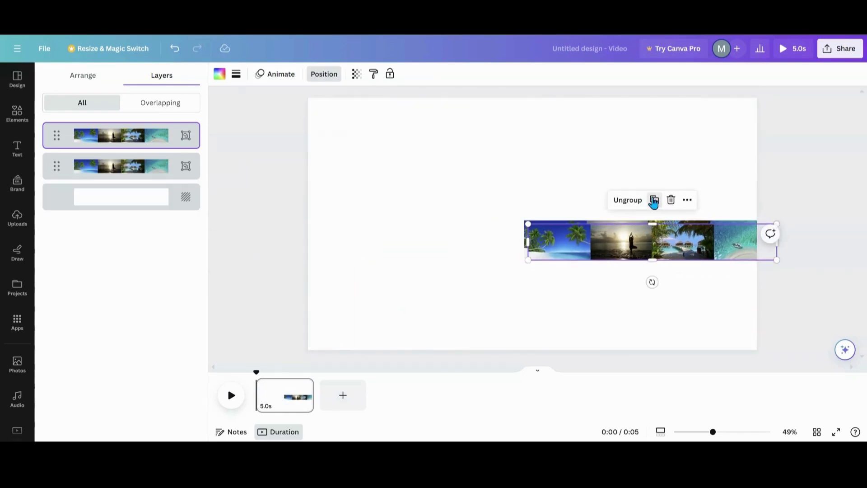
click(653, 201)
drag(668, 251, 409, 243)
click(439, 285)
drag(571, 236, 564, 173)
click(506, 242)
drag(507, 242, 507, 243)
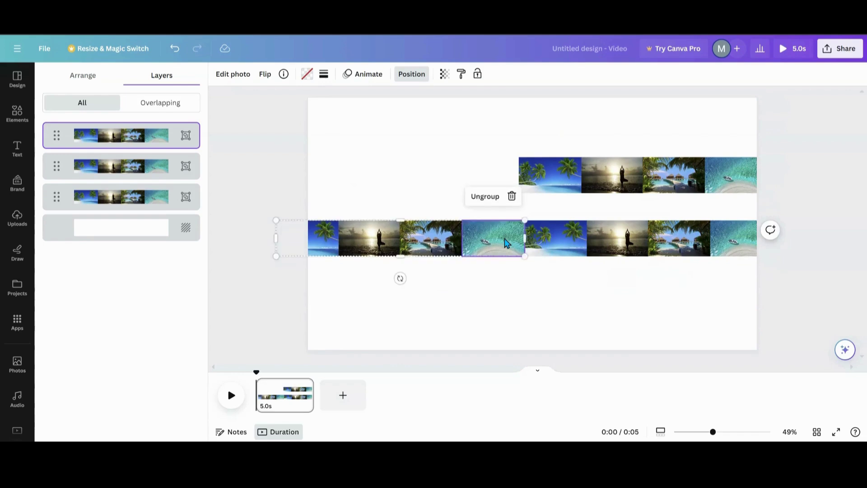
click(527, 268)
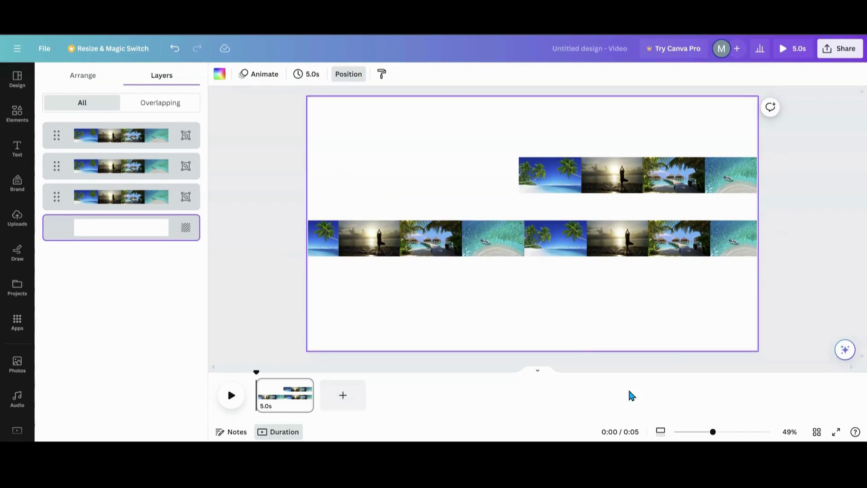
Group the two adjoining photo strips into one long strip
mouse_move(714, 432)
mouse_down()
mouse_move(727, 432)
mouse_move(714, 433)
mouse_up()
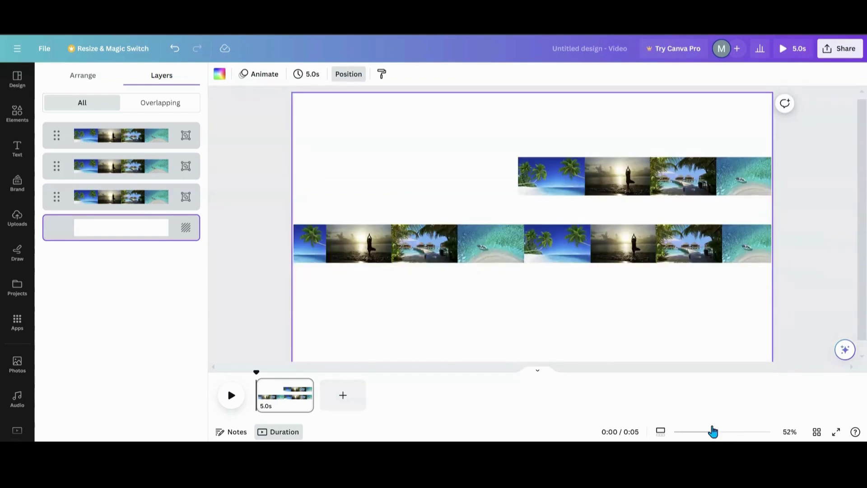
drag(470, 204, 527, 259)
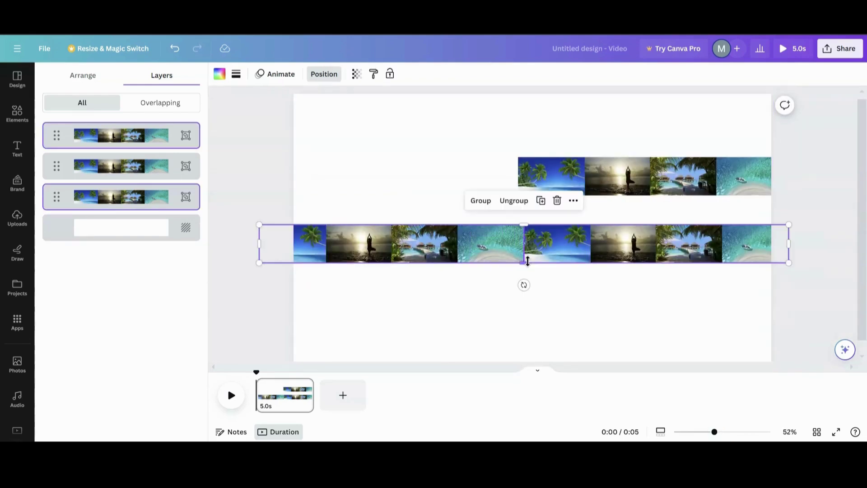
click(481, 200)
Shift the long strip to the right and attach the remaining short strip flush to its left end
drag(446, 234, 712, 223)
drag(698, 168, 443, 225)
click(451, 291)
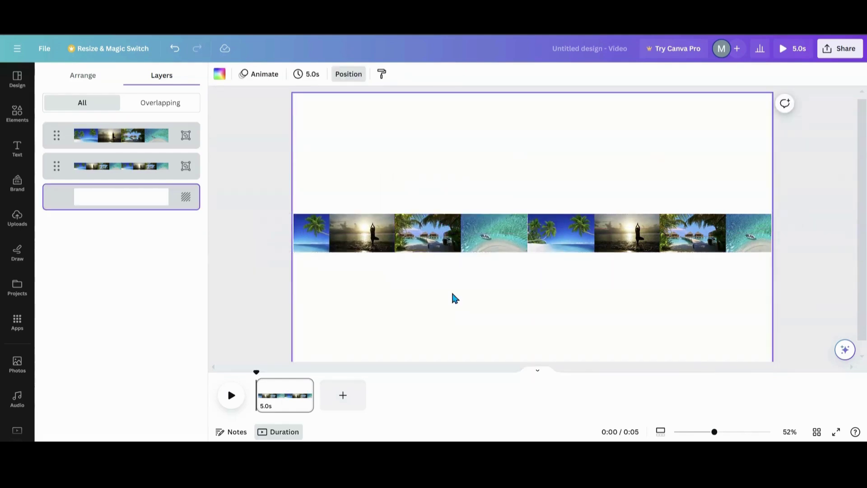
click(471, 243)
drag(470, 239, 470, 251)
click(482, 302)
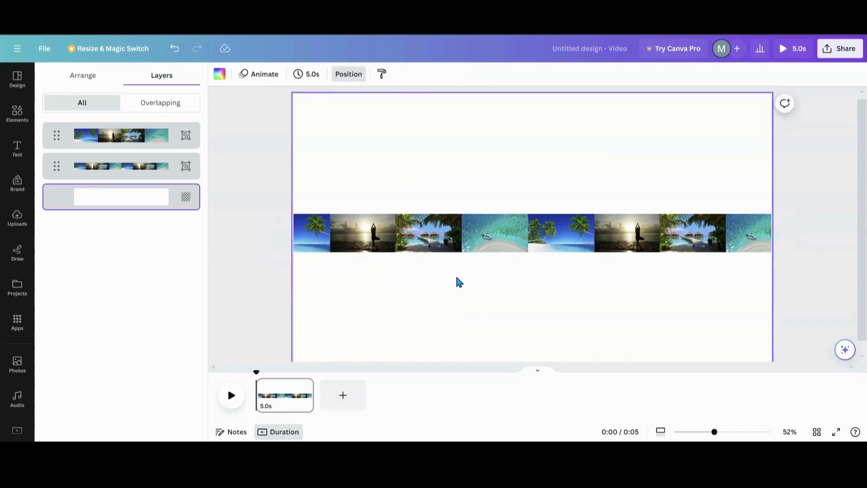
Group the short and long strips together and position the combined strip across the middle of the page
drag(426, 212, 560, 224)
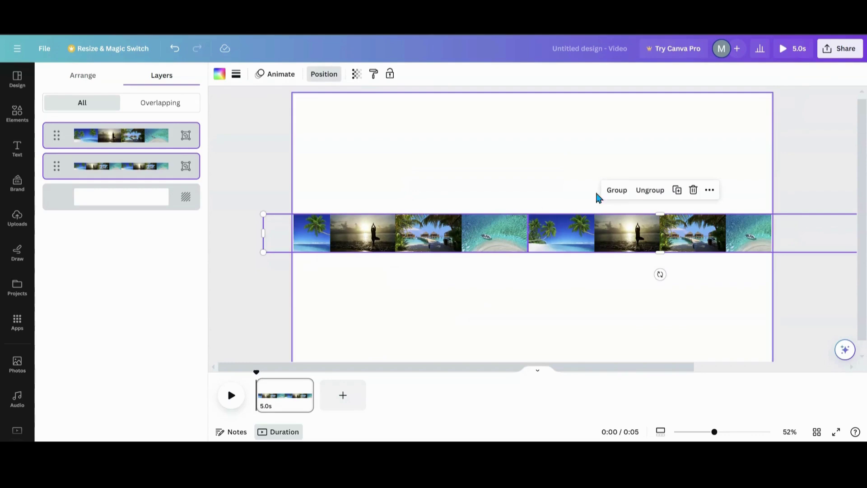
click(612, 191)
drag(564, 234, 439, 242)
drag(496, 235, 449, 235)
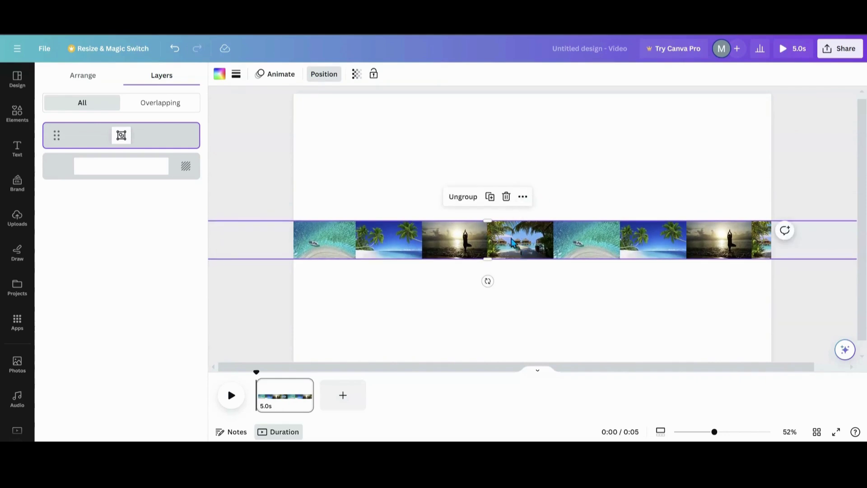
mouse_move(523, 236)
mouse_down()
mouse_move(533, 236)
mouse_move(519, 241)
mouse_move(525, 232)
mouse_up()
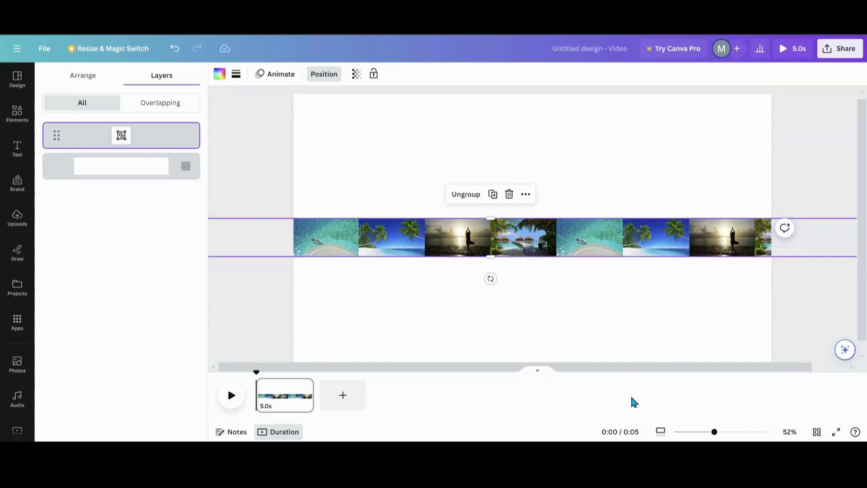
Enlarge the photo strip slightly, slide it back and forth across the page, and leave it a little below the page's middle
drag(714, 432, 701, 433)
drag(273, 239, 221, 279)
drag(742, 244, 848, 248)
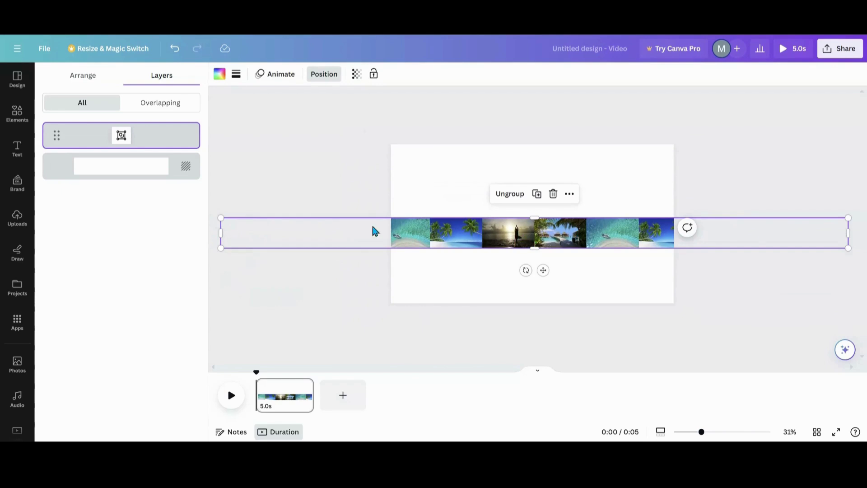
drag(218, 218, 208, 213)
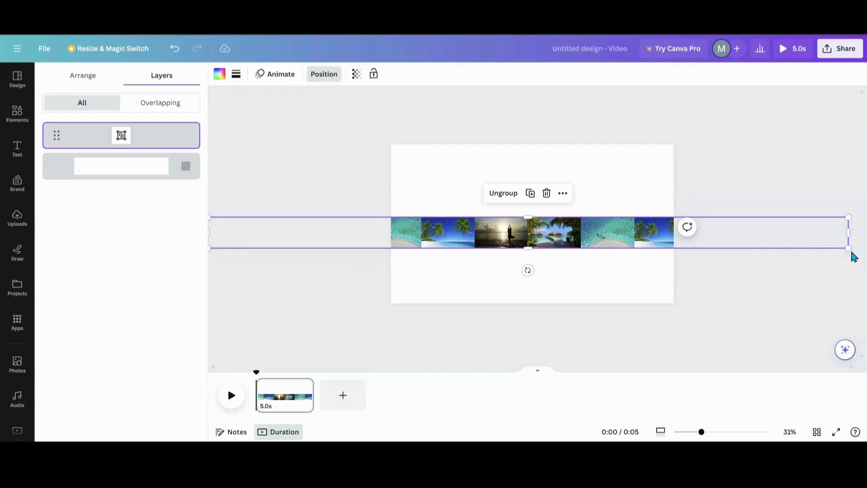
drag(753, 243, 629, 240)
drag(547, 241, 742, 240)
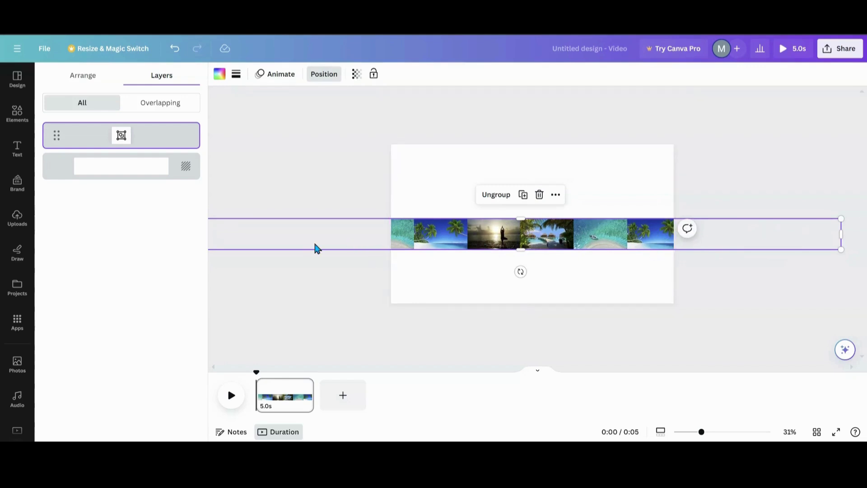
drag(509, 240, 536, 263)
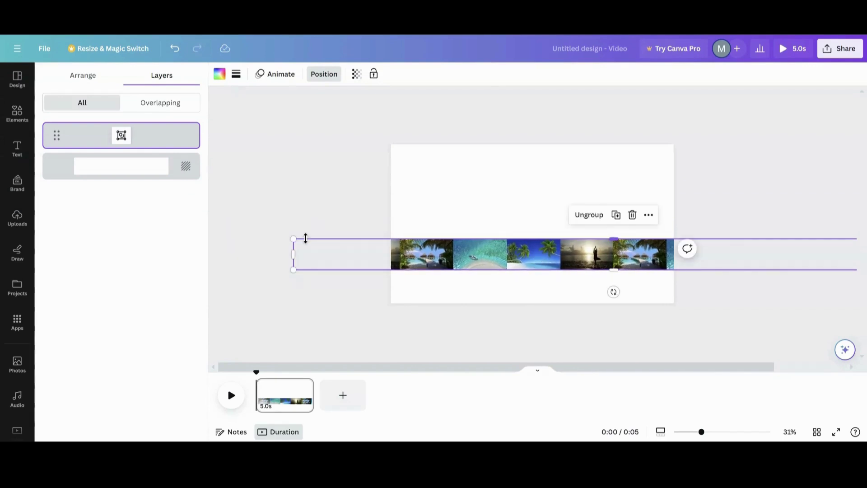
Enlarge the photo strip proportionally until about four photos span the page width, and place it just below the page's middle
drag(294, 240, 226, 151)
drag(701, 432, 676, 431)
drag(421, 228, 345, 172)
drag(676, 432, 708, 439)
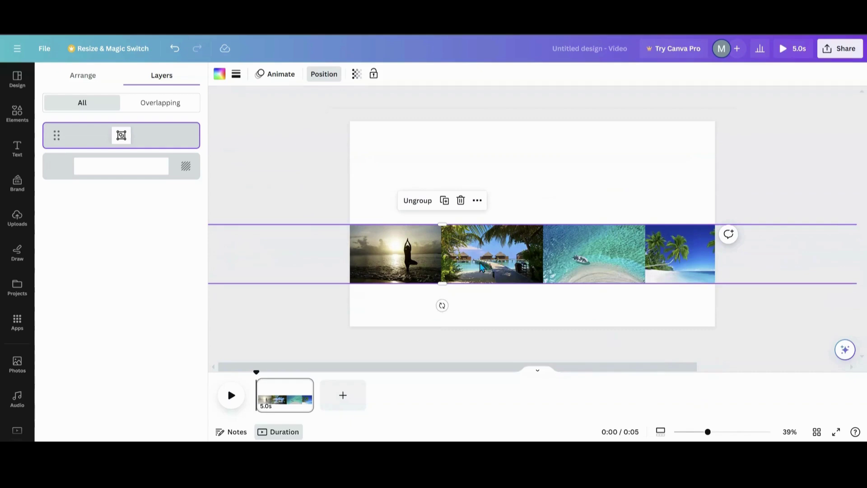
drag(708, 432, 685, 432)
drag(249, 224, 328, 269)
drag(500, 247, 547, 243)
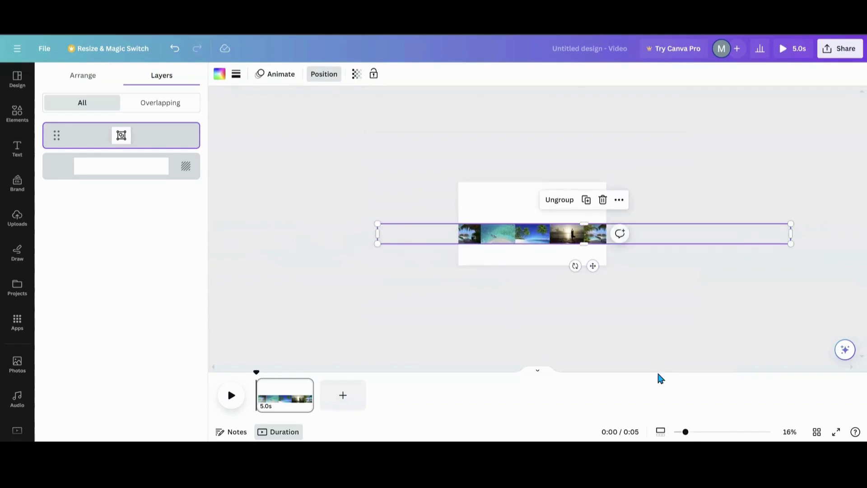
drag(685, 433, 708, 432)
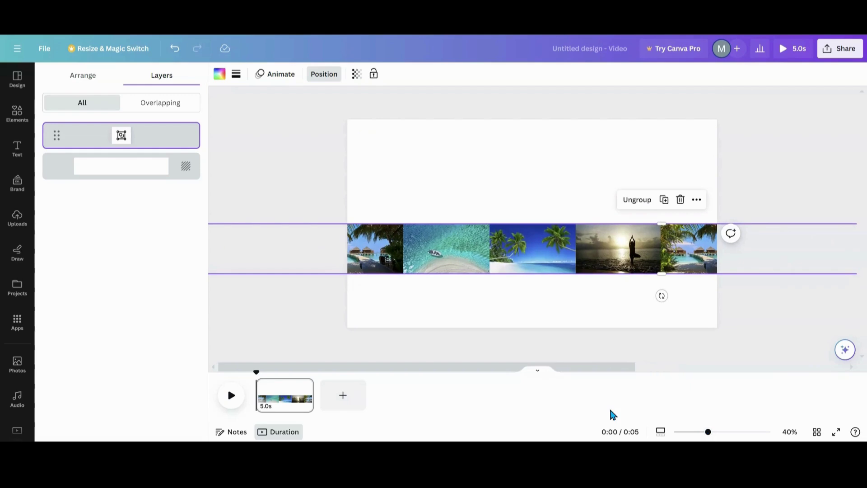
Duplicate page 1 and shift the photo strip left by about one photo on the new page
click(303, 386)
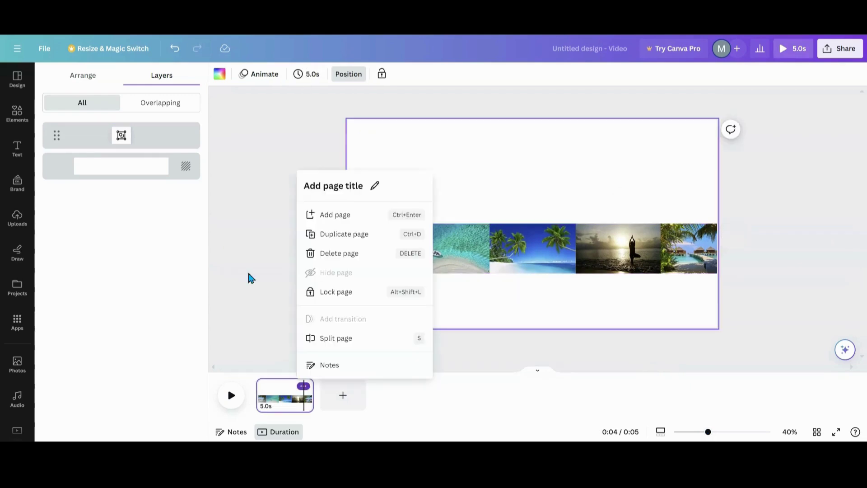
click(328, 234)
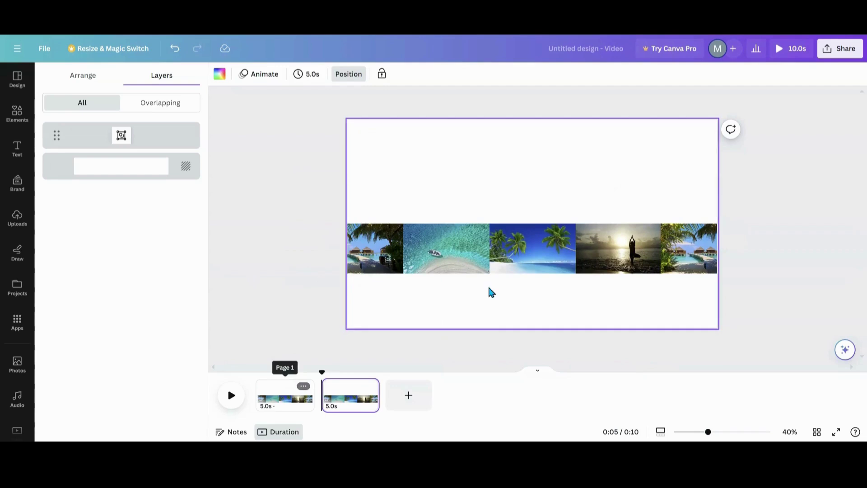
drag(555, 259, 460, 255)
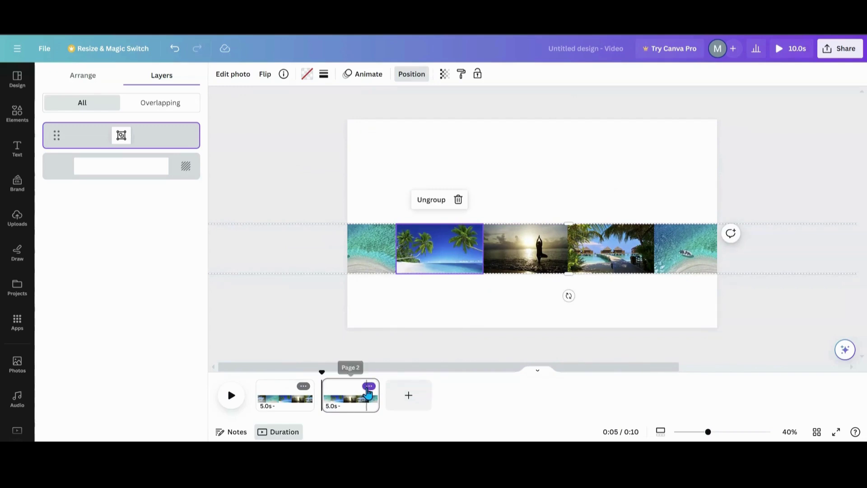
Duplicate page 2 and move the photo strip further left on page 3, so the sunset photo sits near the page's left edge
click(368, 386)
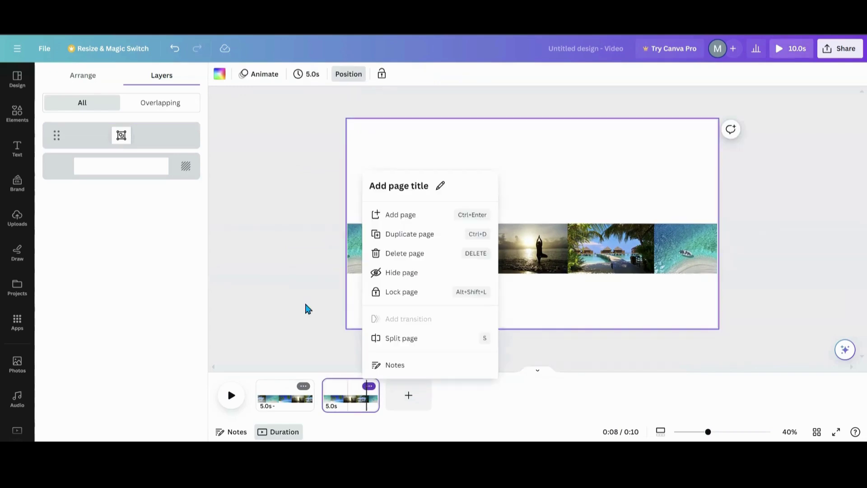
click(402, 234)
click(476, 259)
click(514, 248)
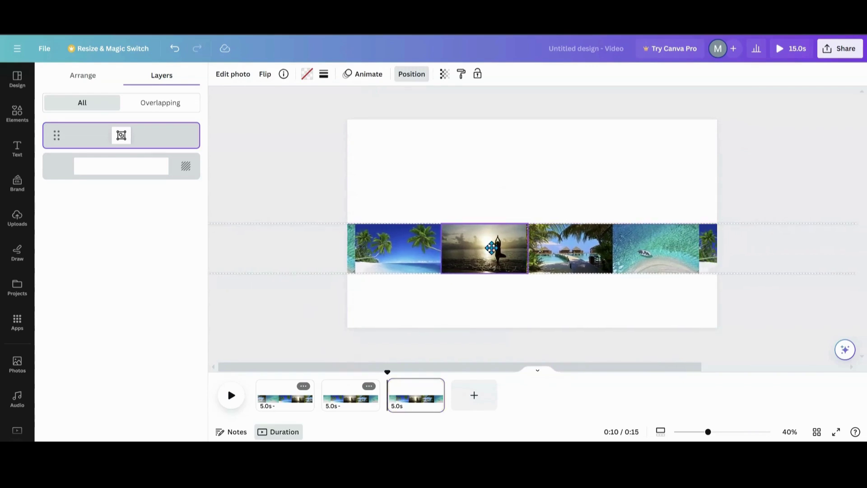
drag(487, 248, 449, 246)
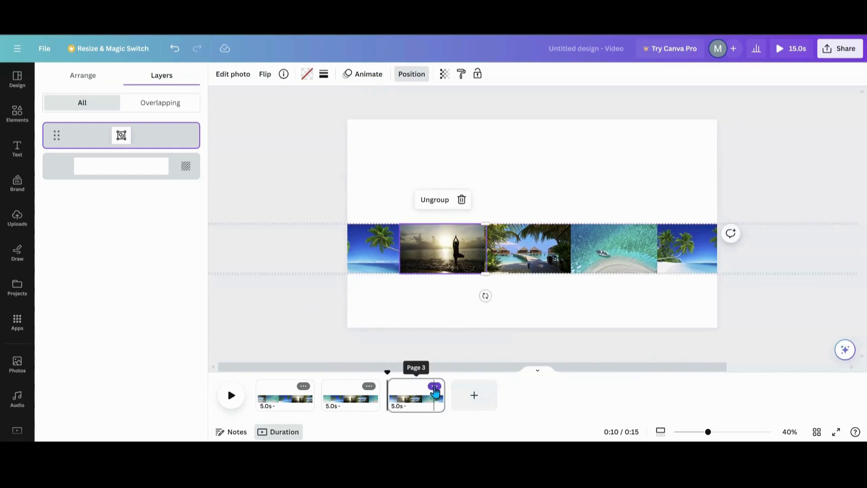
Duplicate page 3 and slide the strip left on page 4 until the sunset photo is partly cut off by the page's left edge
click(434, 387)
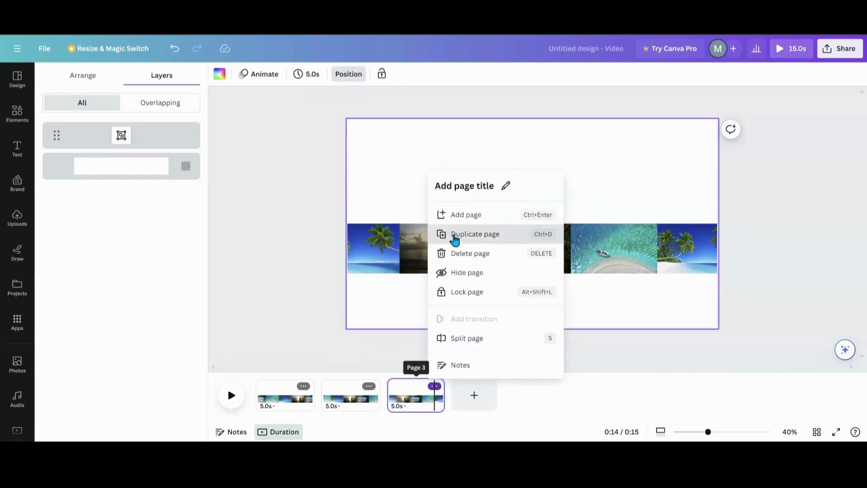
click(454, 235)
drag(525, 258, 447, 252)
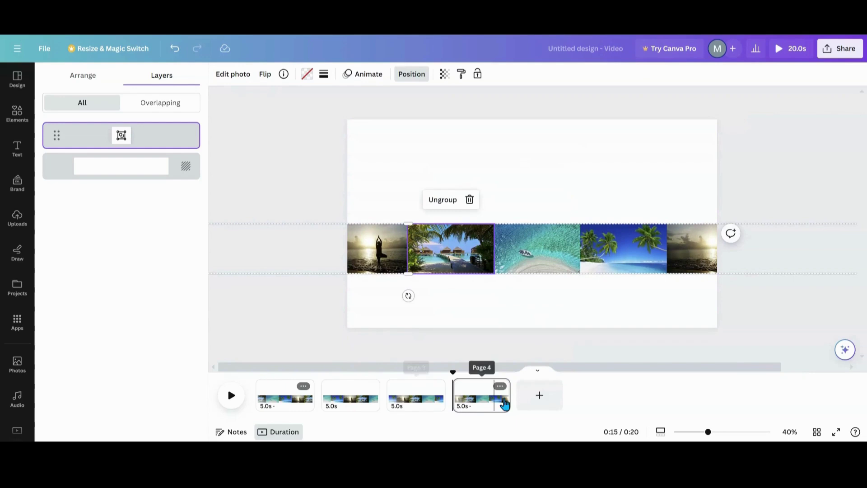
Apply a Match & Move transition with a duration of 2.5 seconds between all pages
click(321, 404)
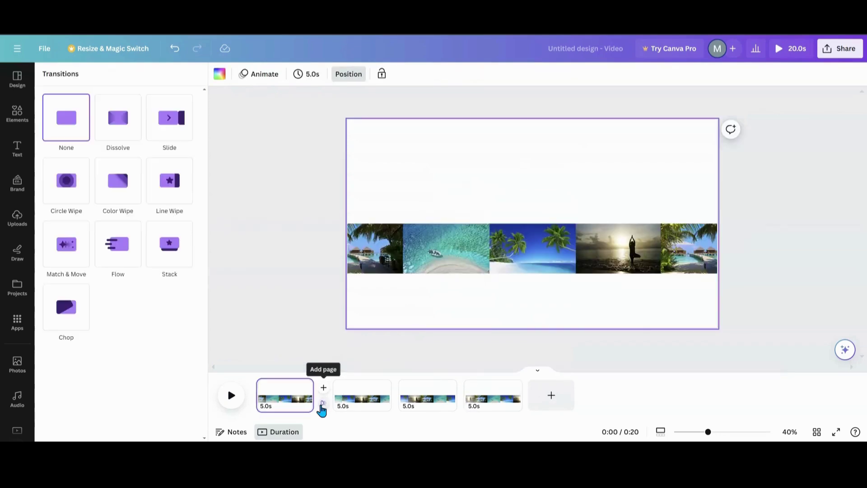
click(66, 258)
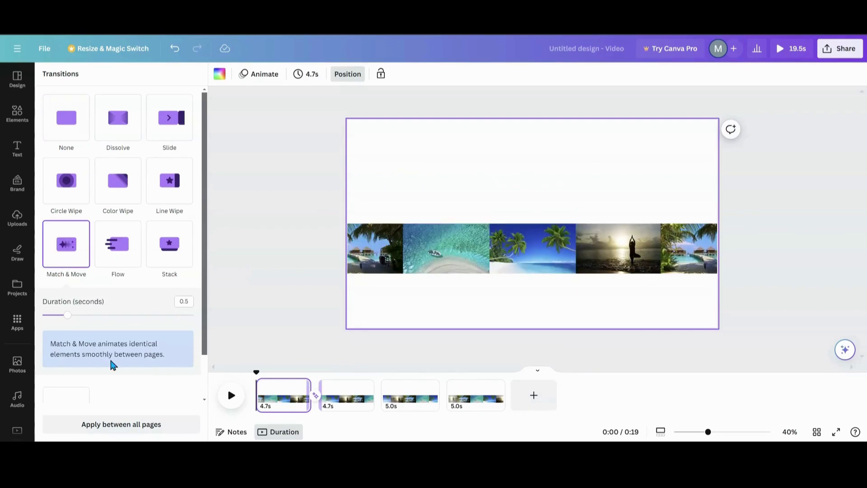
click(134, 425)
drag(67, 315, 193, 316)
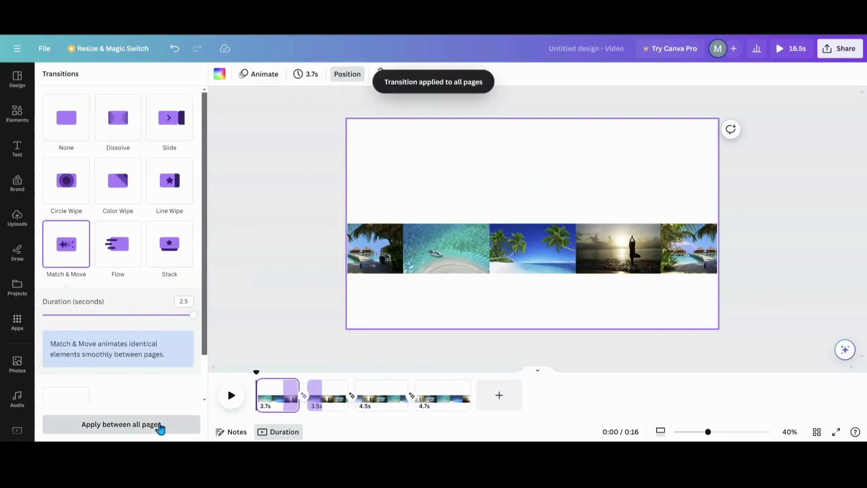
click(161, 427)
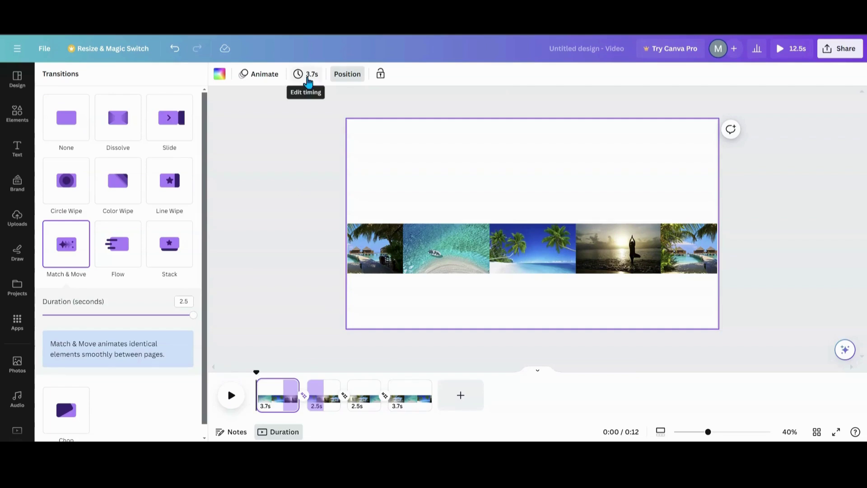
Set the page timing to 2.6 seconds and apply it to all four pages
click(319, 398)
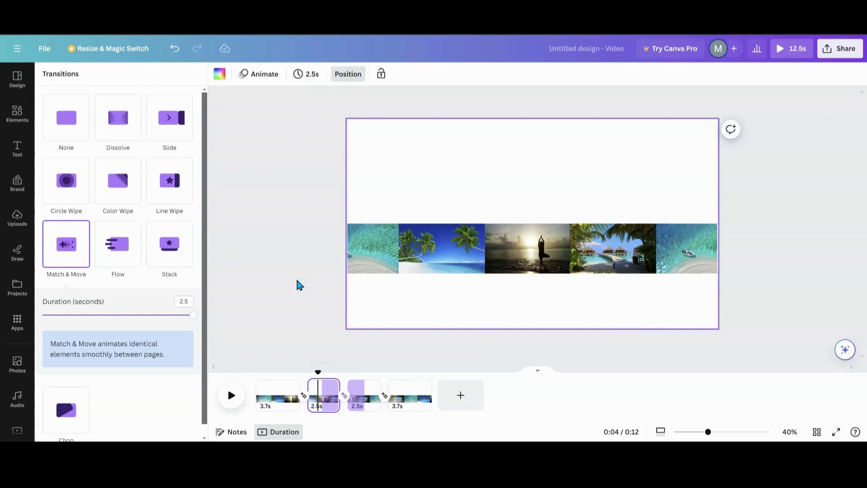
click(301, 75)
click(385, 132)
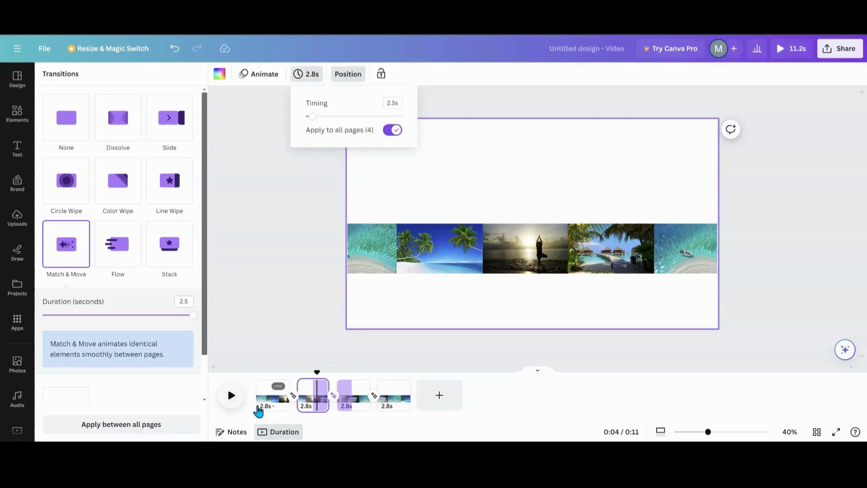
click(395, 131)
click(391, 132)
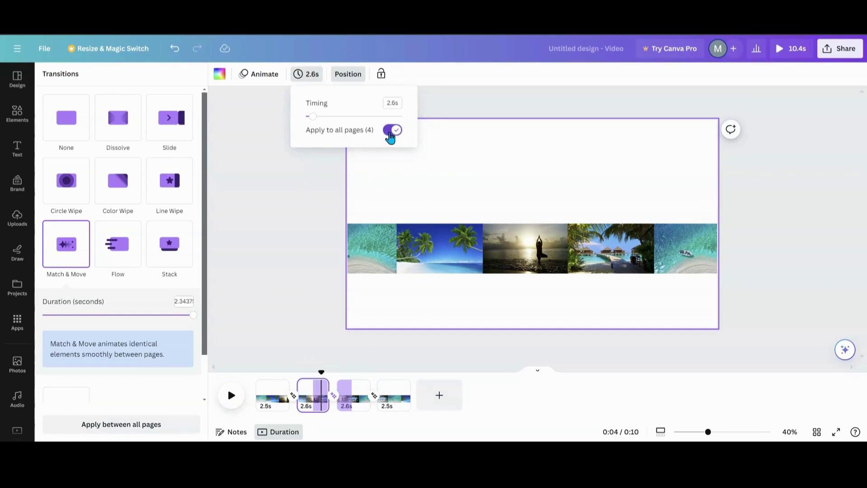
click(390, 135)
click(255, 292)
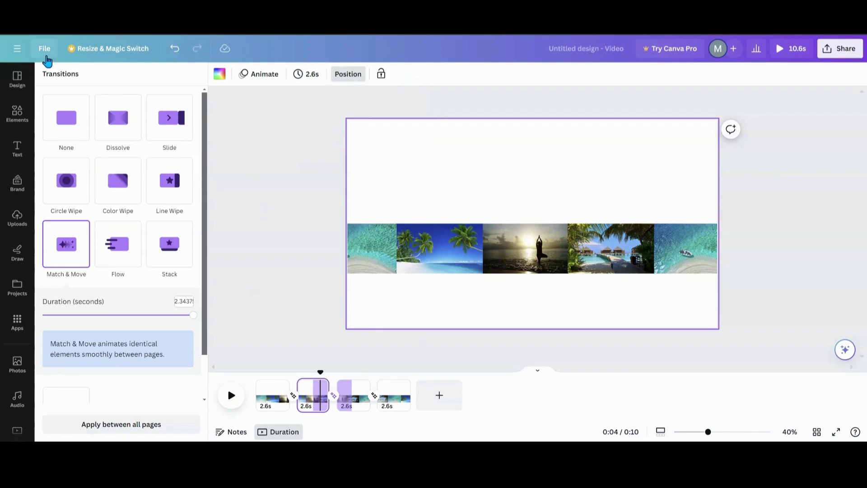
Download all four pages as an MP4 video in 1080p quality
click(44, 49)
click(85, 247)
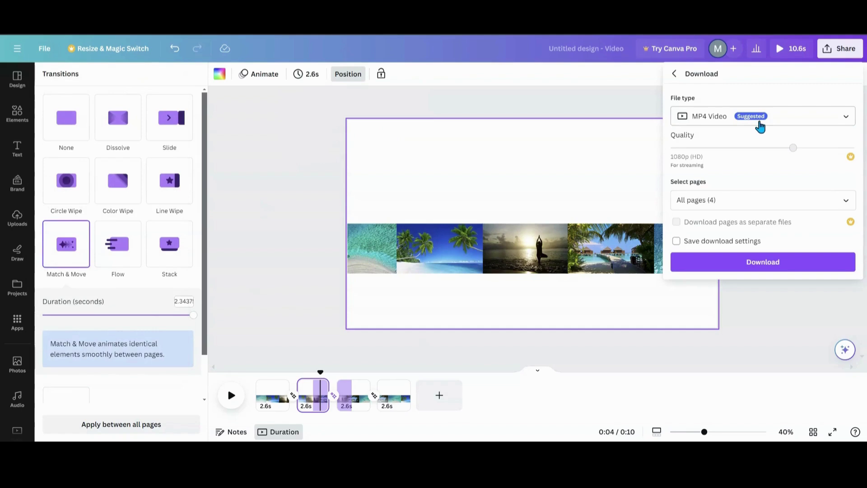
click(785, 262)
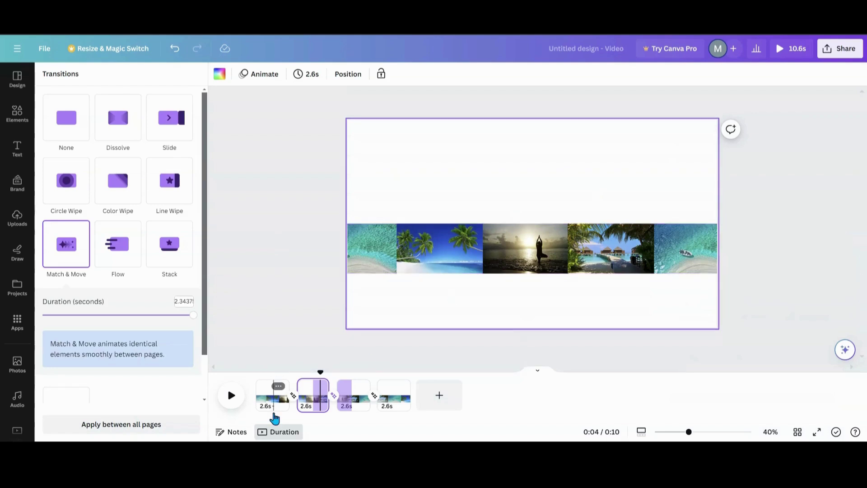
Add a square shape over the photo strip on page 1 and give it a thick black border
click(273, 409)
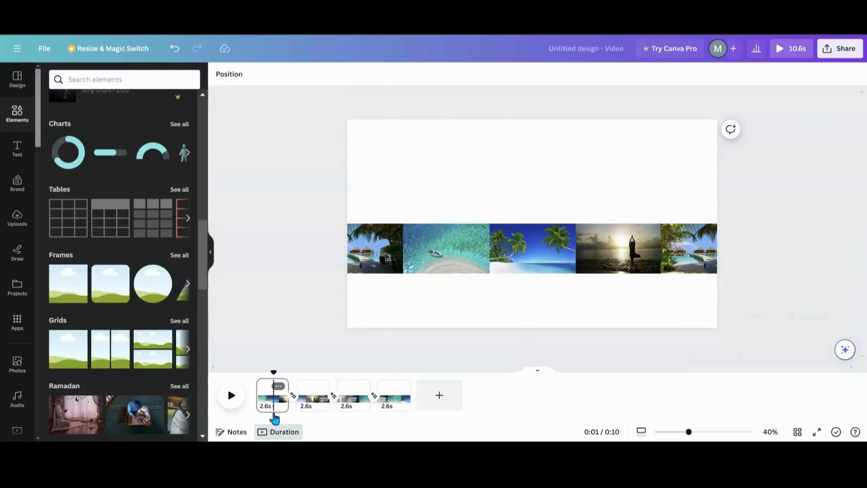
click(502, 258)
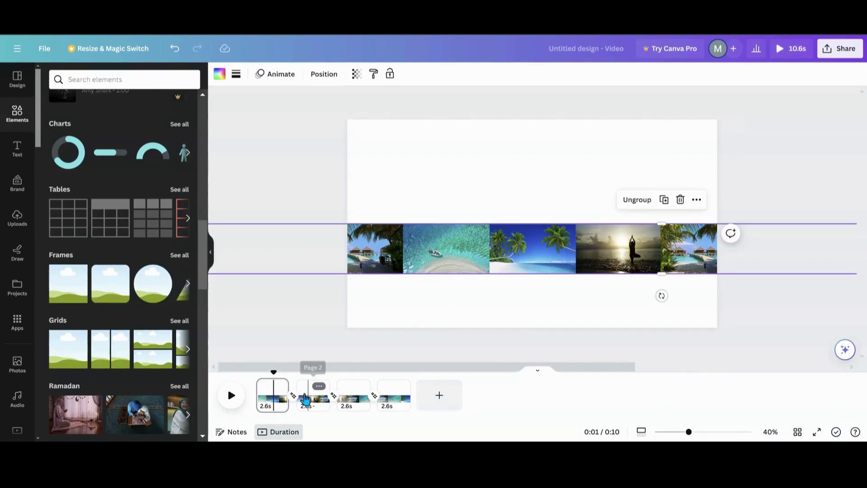
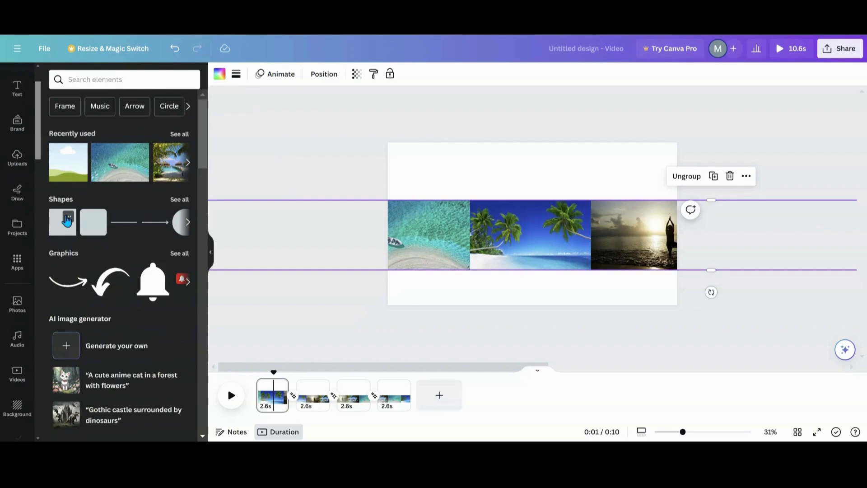
click(67, 219)
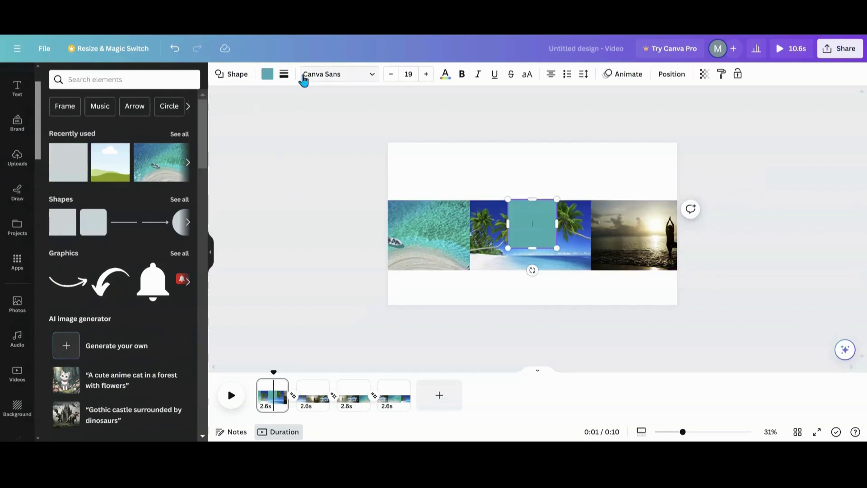
click(283, 75)
drag(285, 130, 310, 137)
Try a grey-to-white gradient fill on the square and set its fill to transparent
click(267, 74)
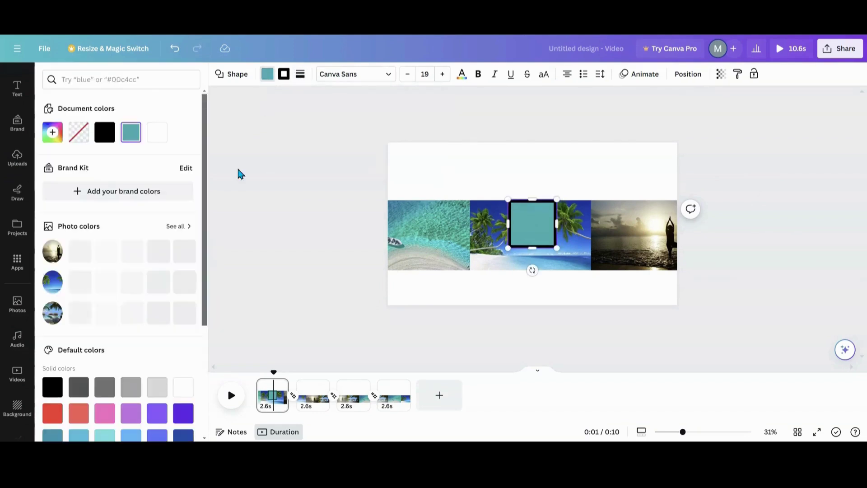
click(79, 132)
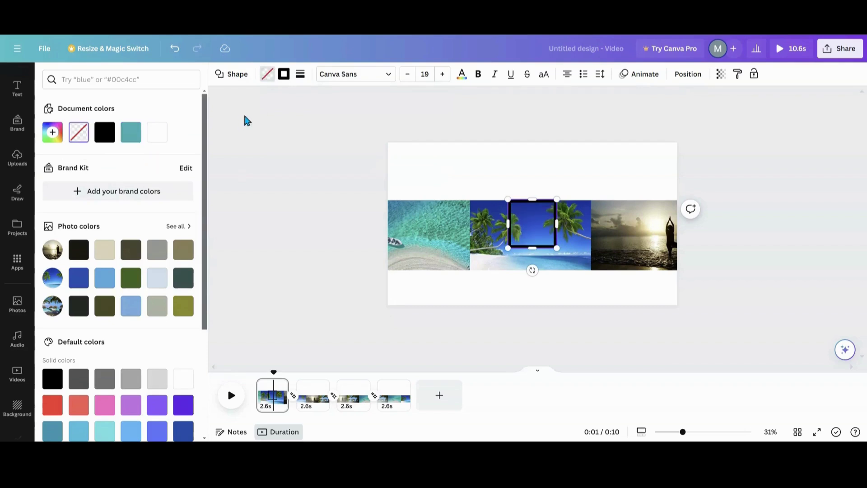
scroll(131, 248, down, 4)
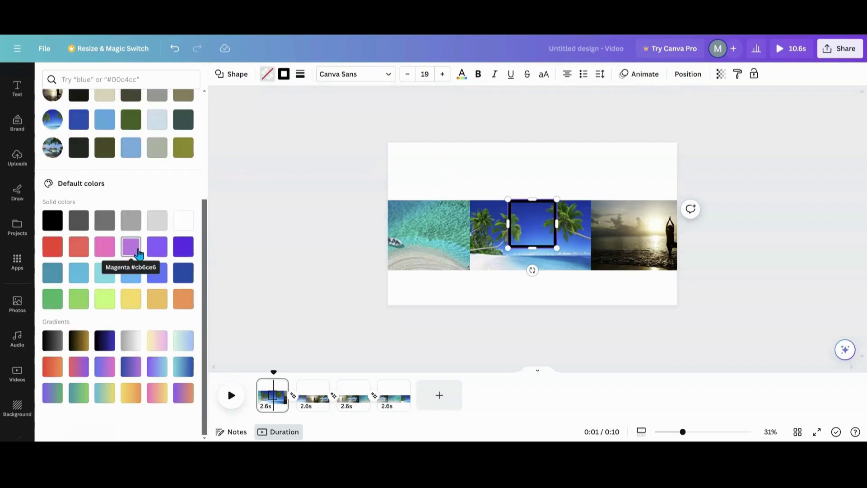
click(128, 343)
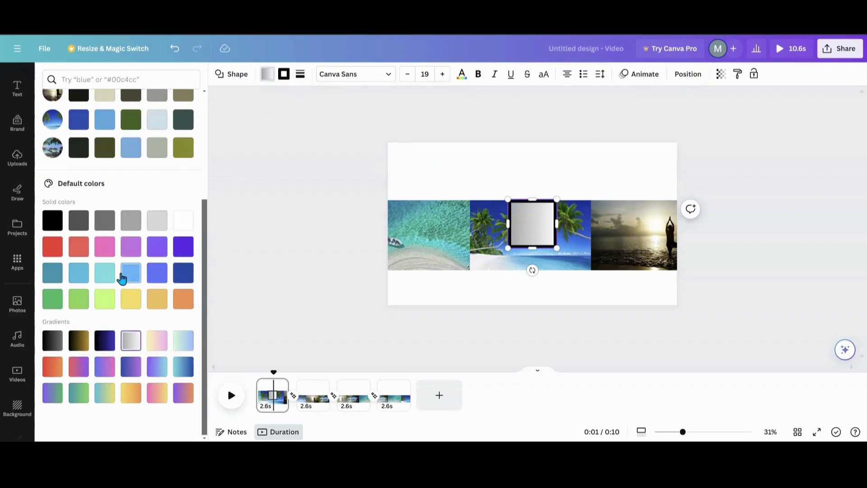
click(267, 77)
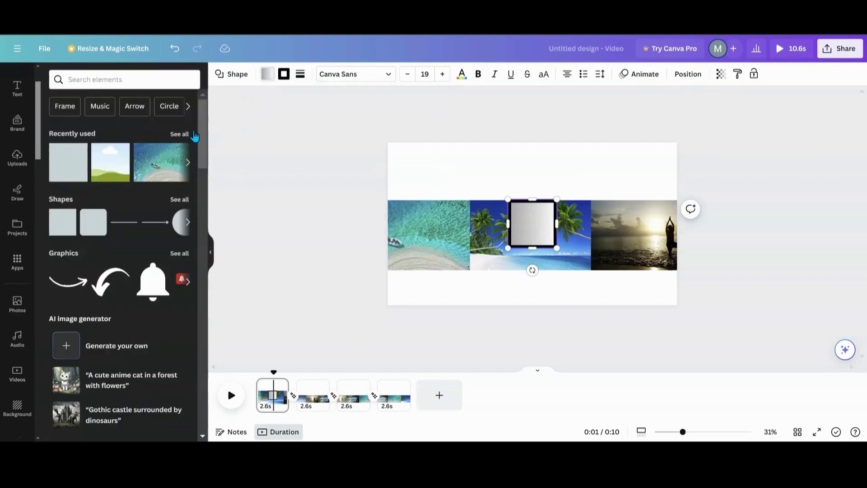
click(267, 77)
click(79, 133)
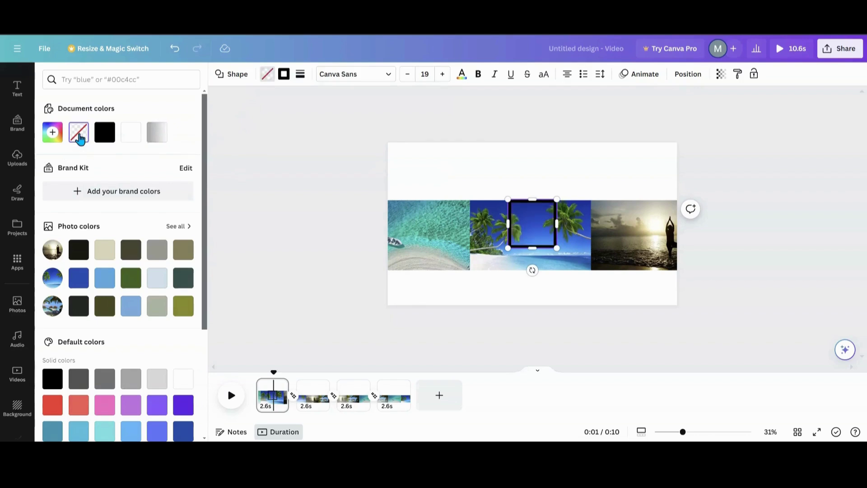
Change the square's border color to the default grey-to-white gradient
click(282, 77)
scroll(128, 181, down, 4)
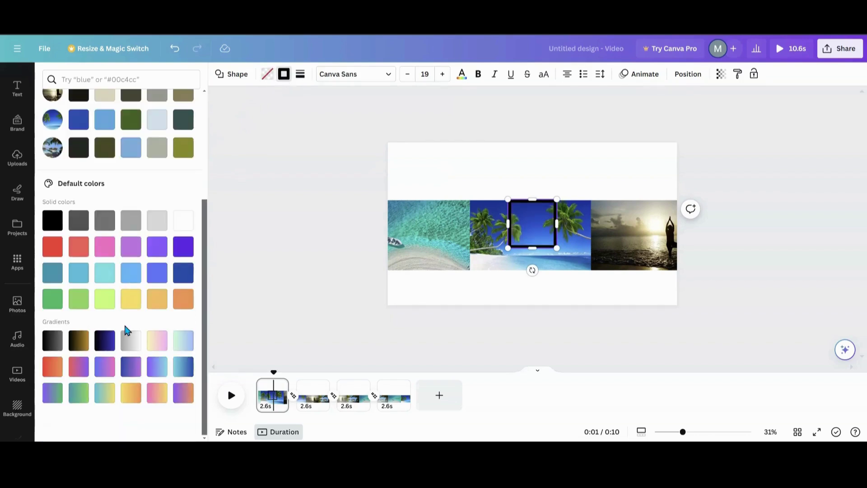
click(129, 338)
scroll(102, 258, up, 4)
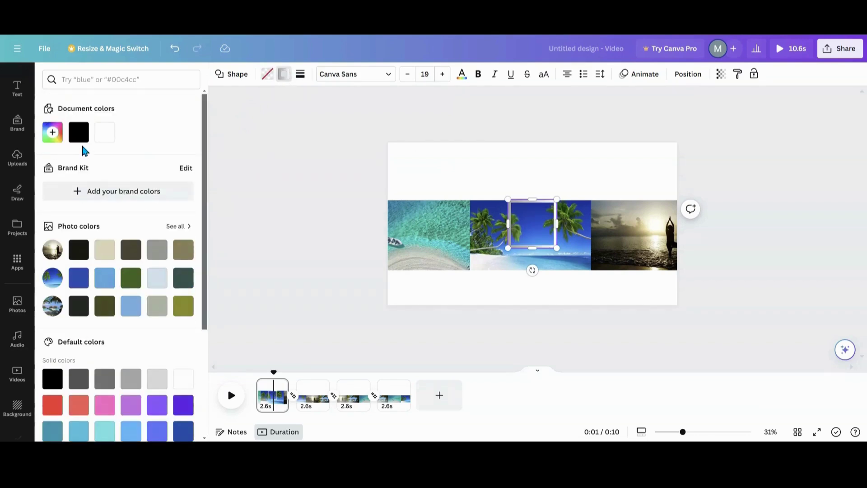
Add black (#000000) as a third color in the square's border gradient
click(52, 134)
click(110, 205)
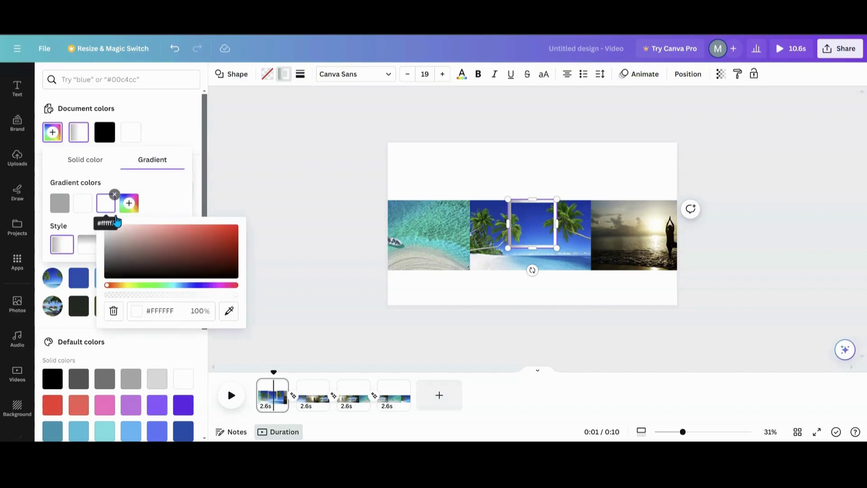
click(229, 311)
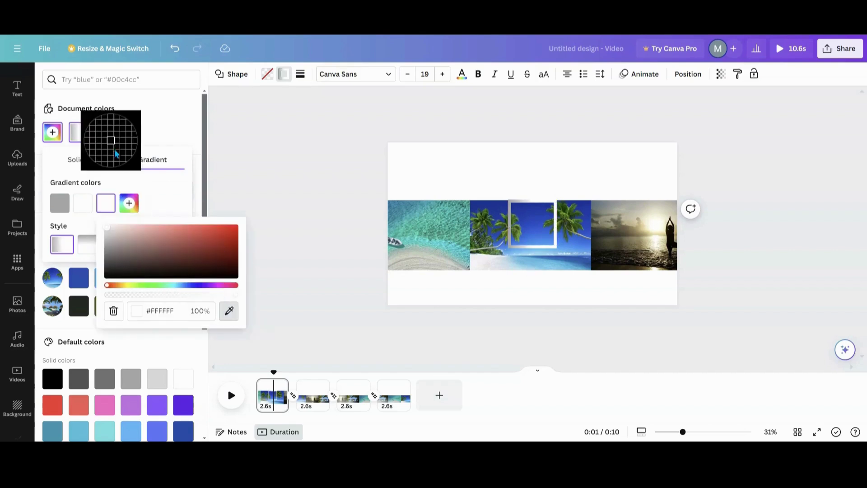
click(104, 132)
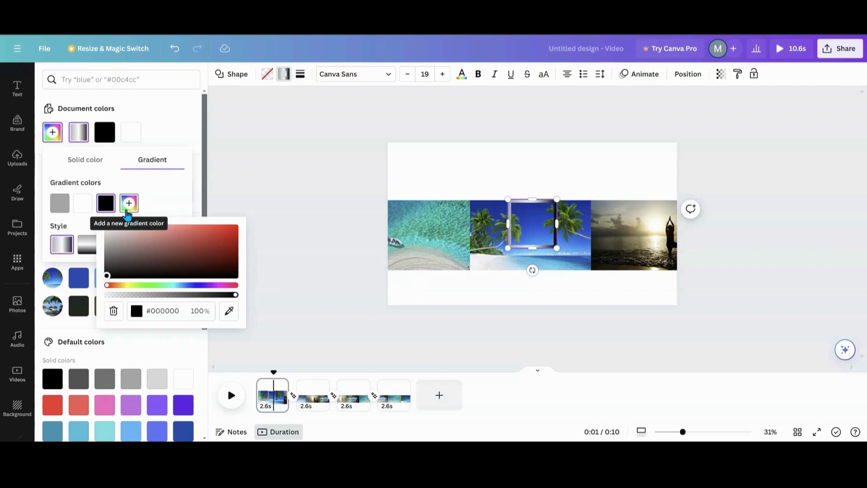
click(151, 209)
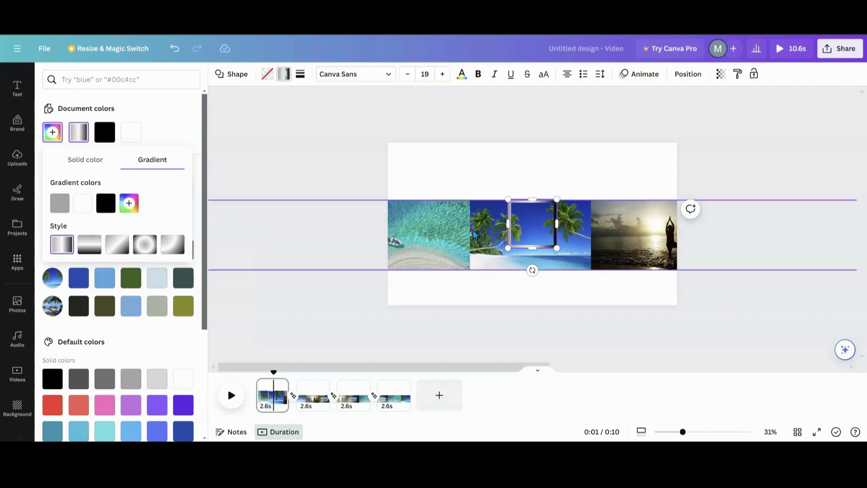
Resize the gradient-bordered square so it tightly frames the palm beach photo on page 1
drag(509, 220, 591, 238)
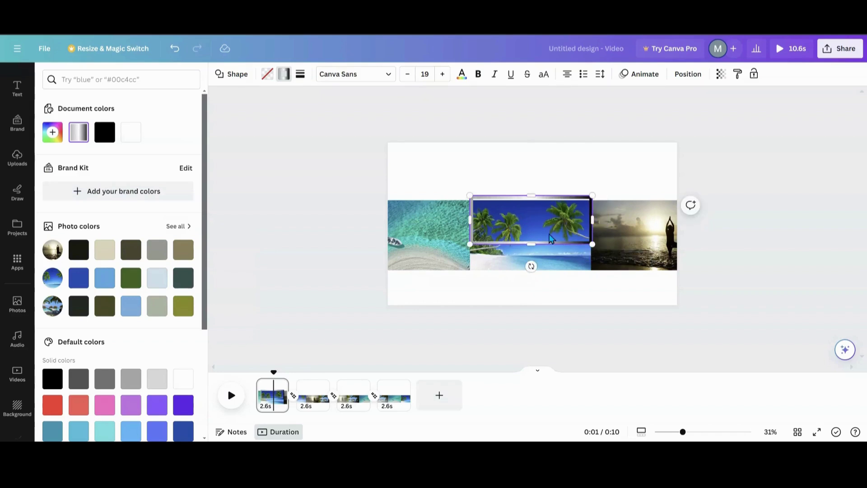
drag(534, 242, 538, 273)
drag(534, 196, 533, 197)
drag(531, 275, 531, 273)
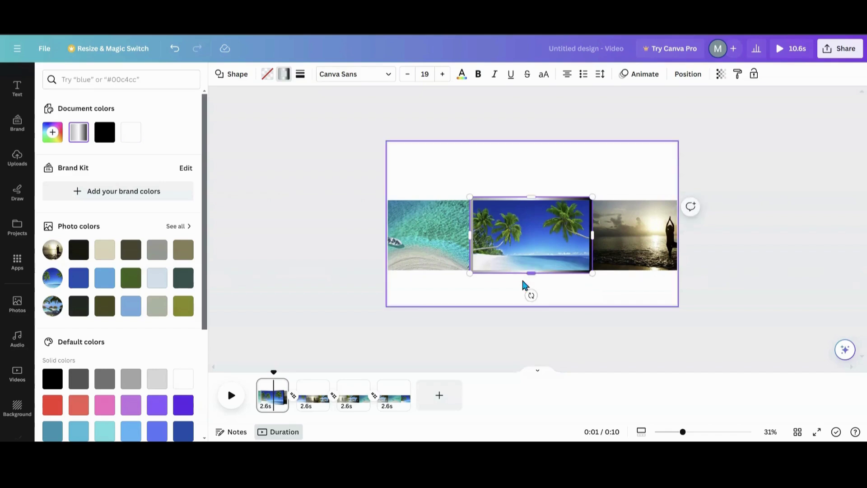
click(413, 305)
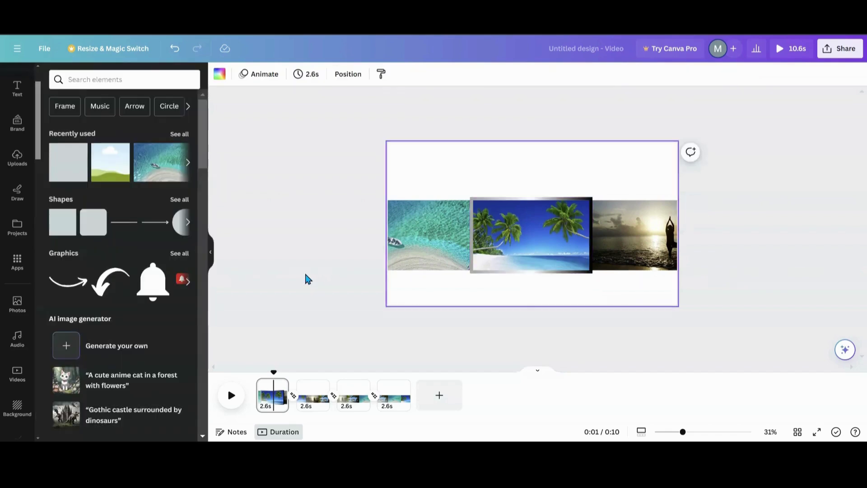
Add square shapes on both sides of the frame and stretch them to cover the rest of the photo strip on page 1
drag(62, 178, 512, 235)
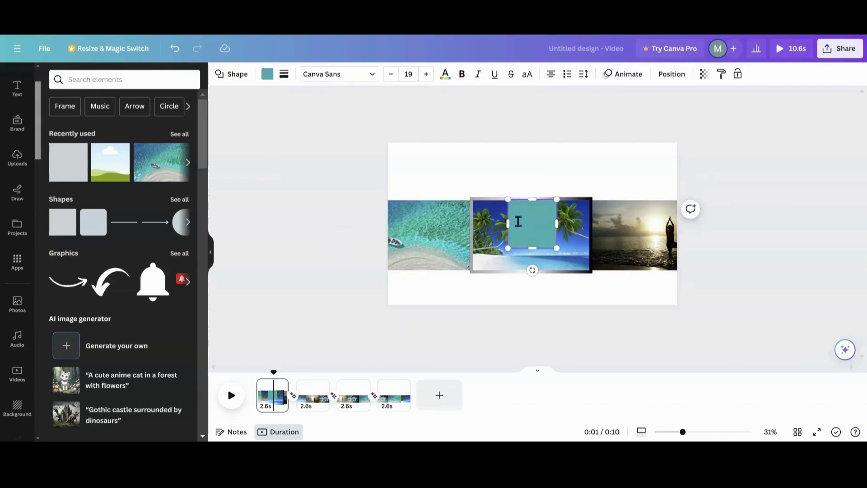
drag(524, 206, 438, 308)
drag(420, 225, 618, 217)
click(409, 121)
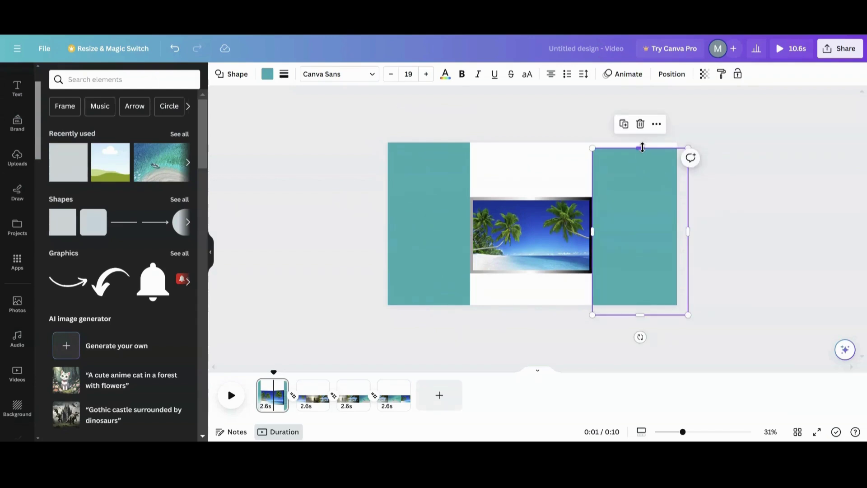
drag(641, 145, 639, 143)
Recolor the teal cover shapes white and apply the color change to all matching shapes
click(439, 194)
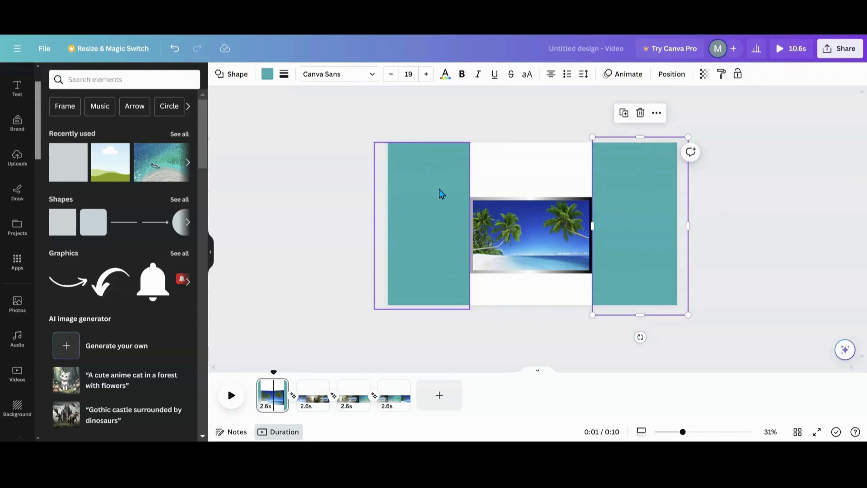
click(267, 74)
click(179, 387)
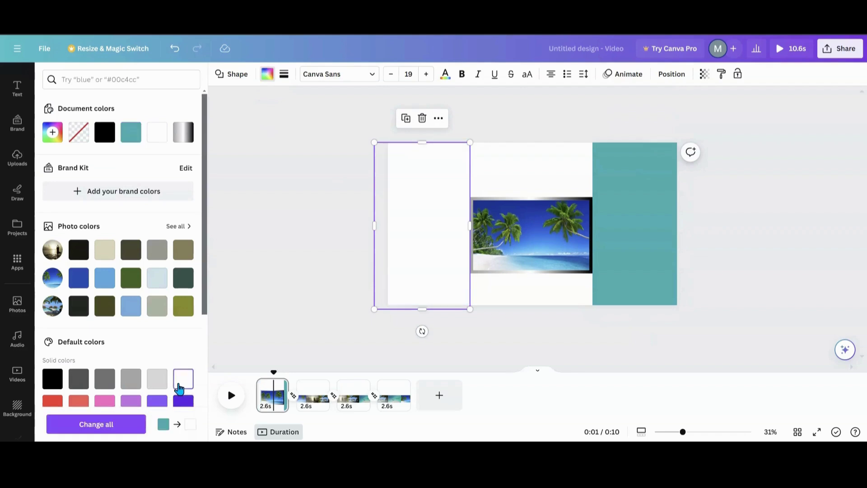
click(140, 427)
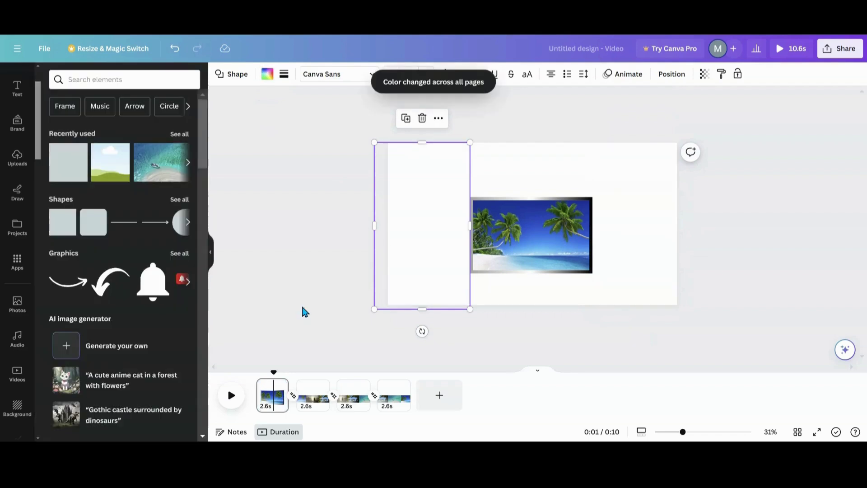
click(451, 349)
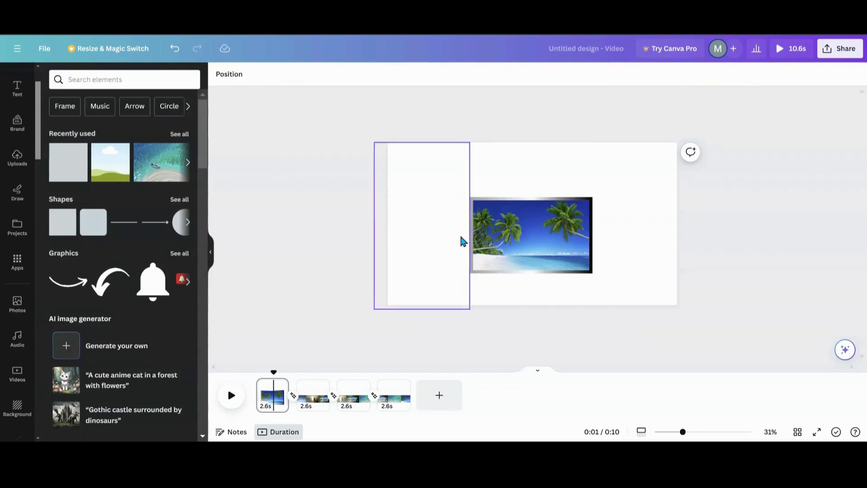
Group the two white cover shapes with the gradient frame on page 1
click(237, 83)
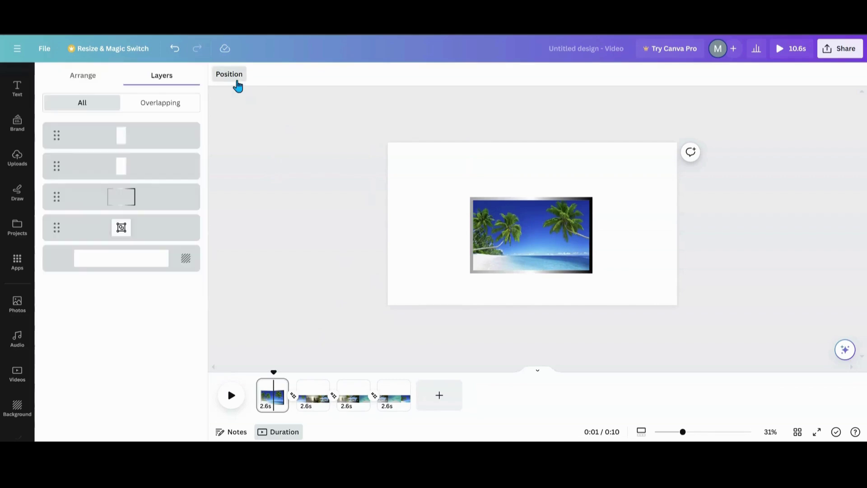
click(159, 140)
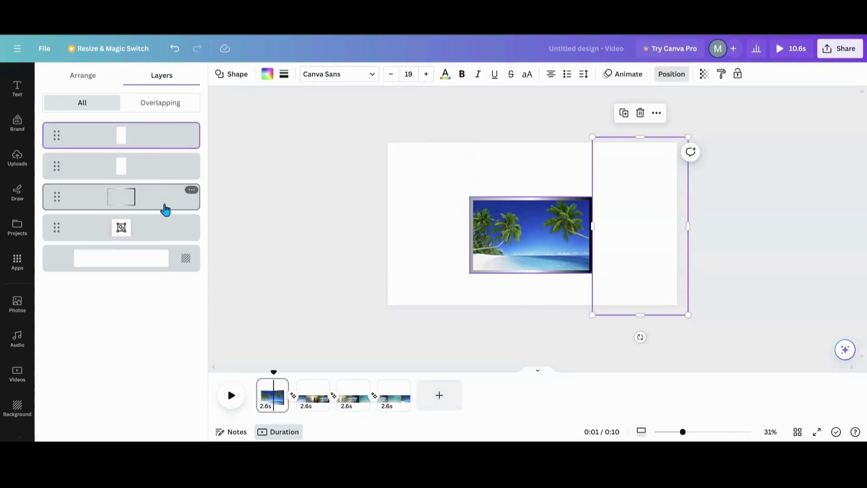
shift+click(163, 171)
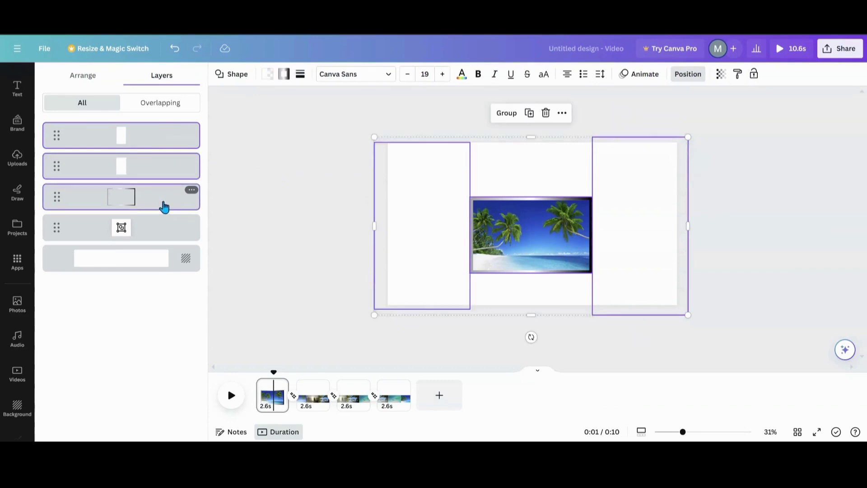
click(500, 114)
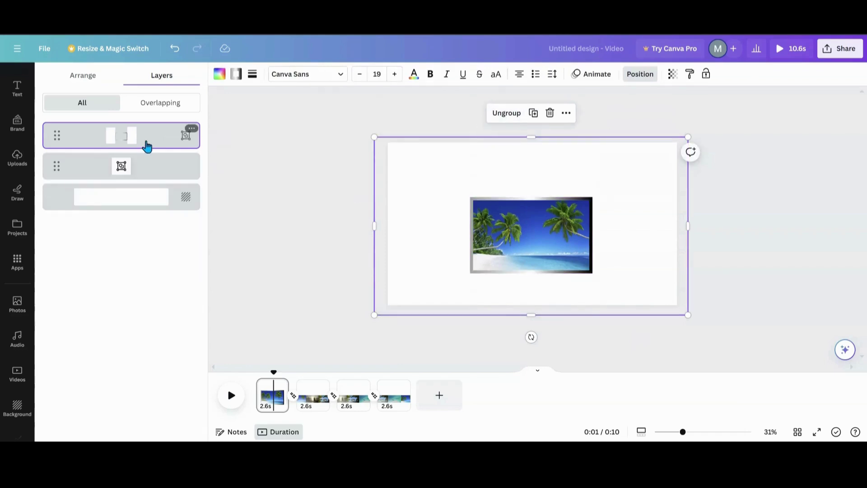
click(383, 189)
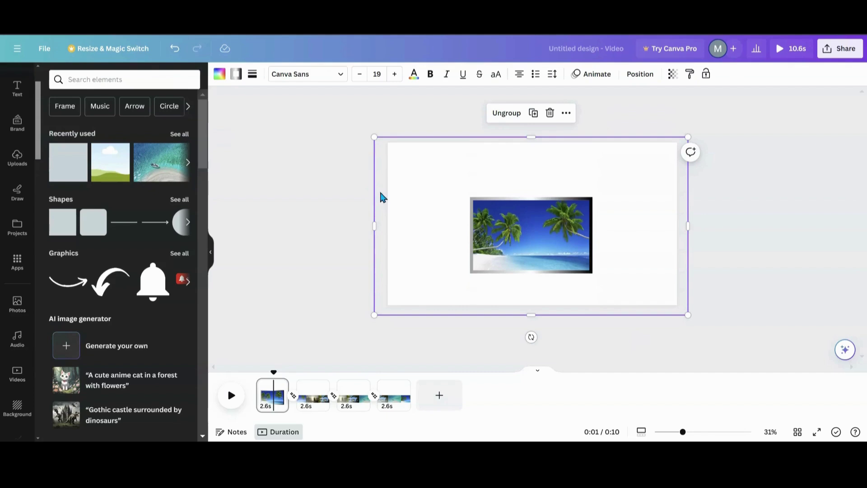
Copy the frame and cover group from page 1 and paste it onto page 2
click(318, 412)
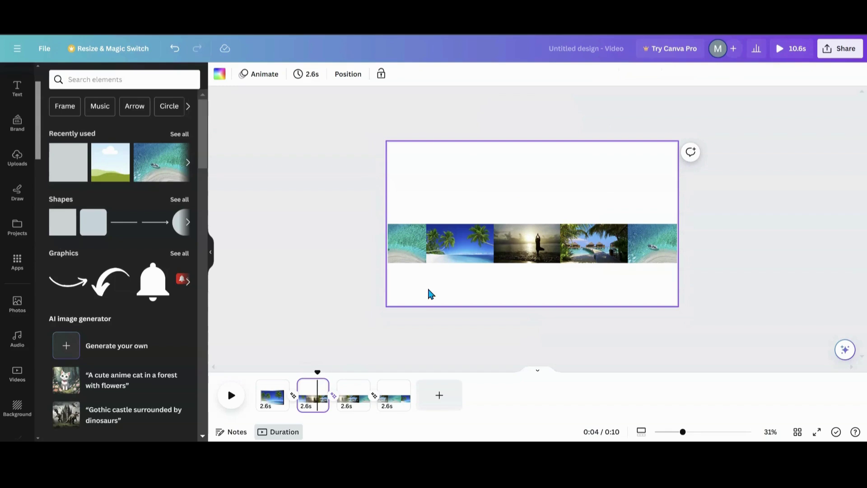
click(273, 397)
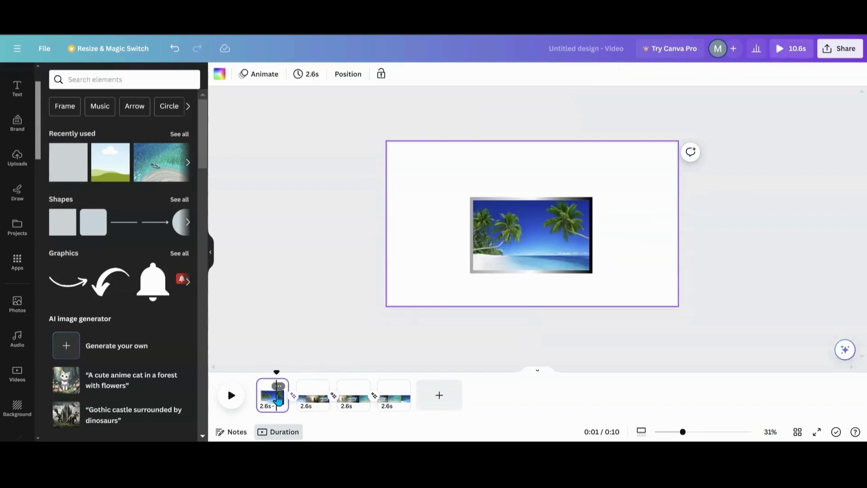
click(395, 197)
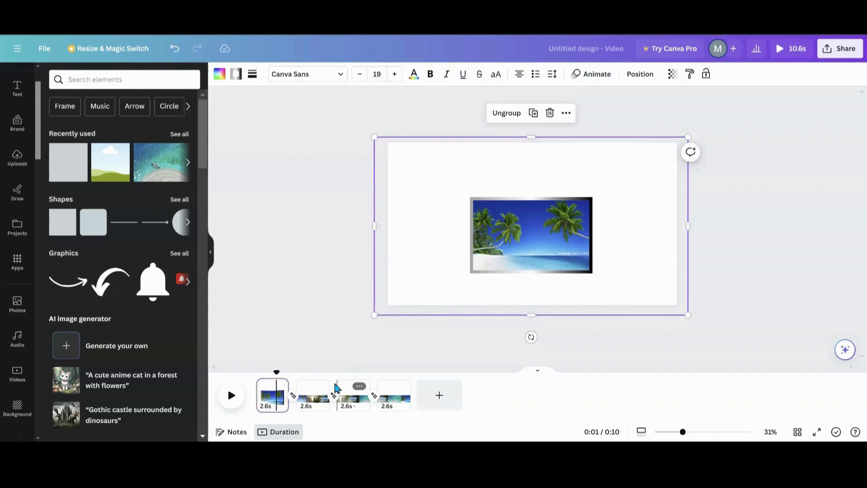
click(315, 392)
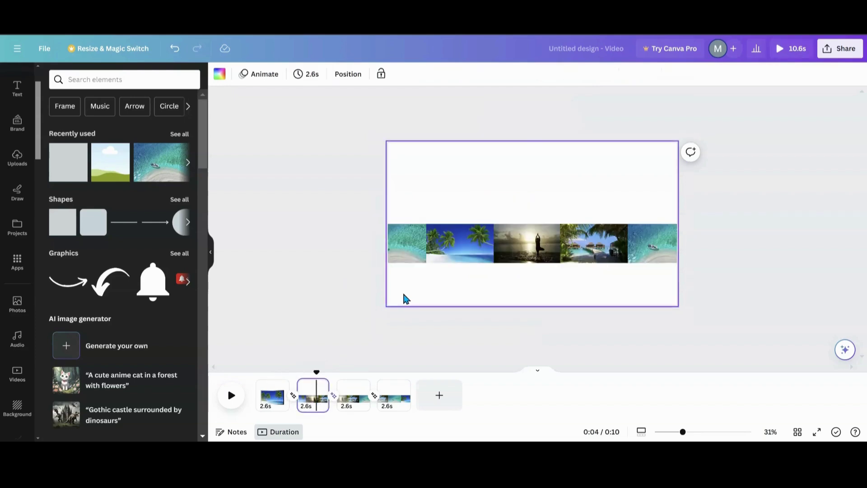
click(404, 295)
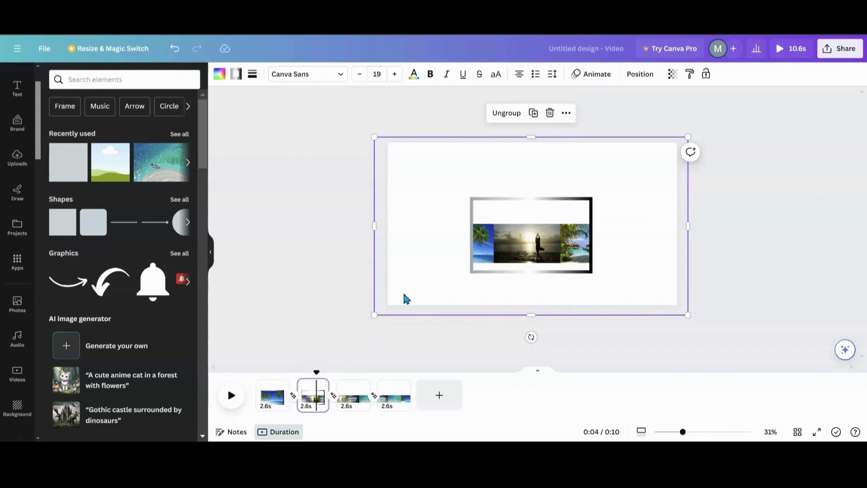
Select the photo strip beneath the frame on page 2 and enlarge it from both ends, keeping the sunset yoga photo inside the frame
click(639, 74)
click(155, 171)
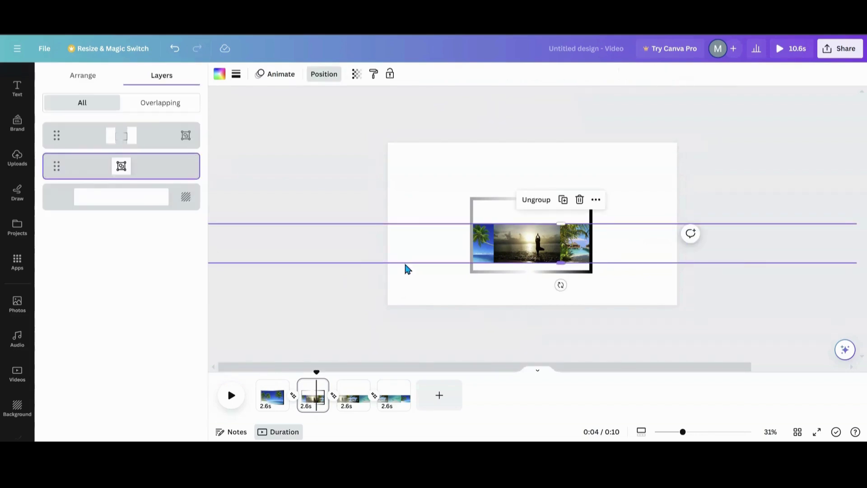
drag(682, 432, 663, 433)
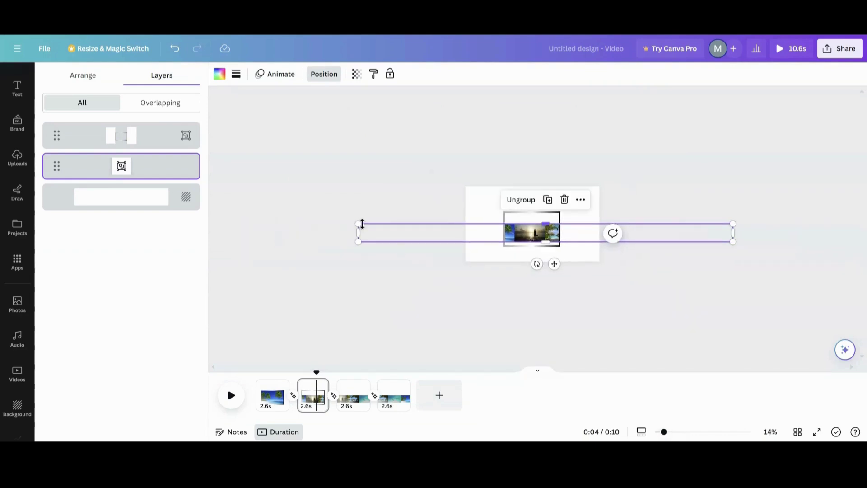
drag(359, 223, 320, 222)
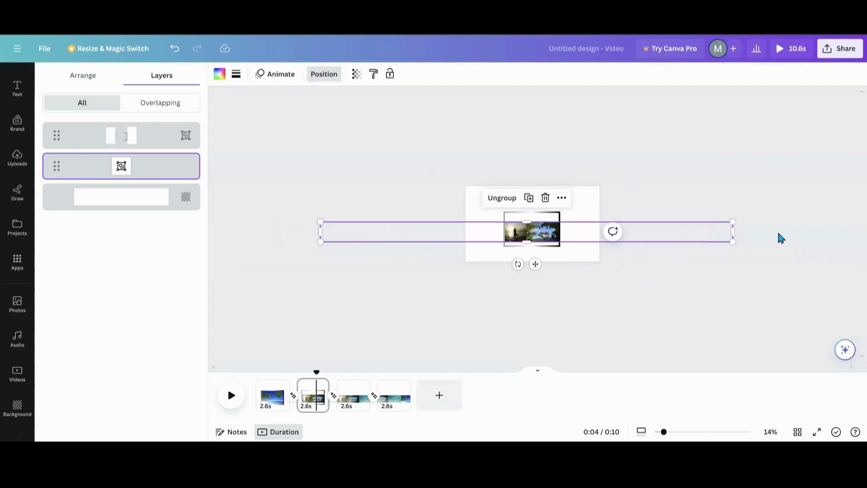
drag(733, 221, 776, 189)
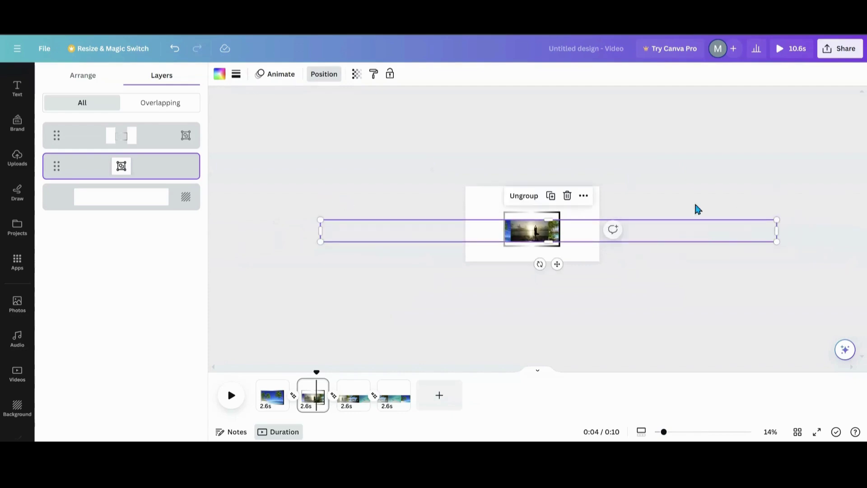
drag(320, 221, 285, 190)
drag(775, 219, 803, 191)
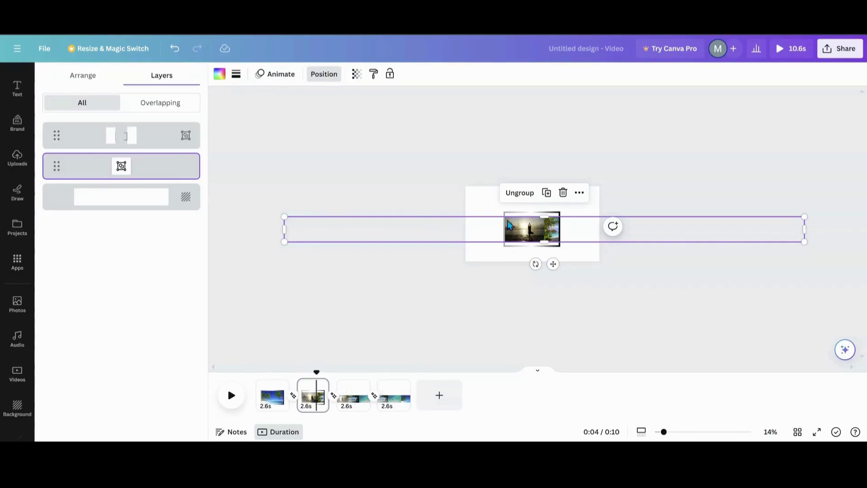
drag(283, 215, 220, 168)
drag(802, 237, 859, 293)
drag(610, 233, 659, 239)
drag(239, 243, 221, 244)
drag(364, 230, 369, 232)
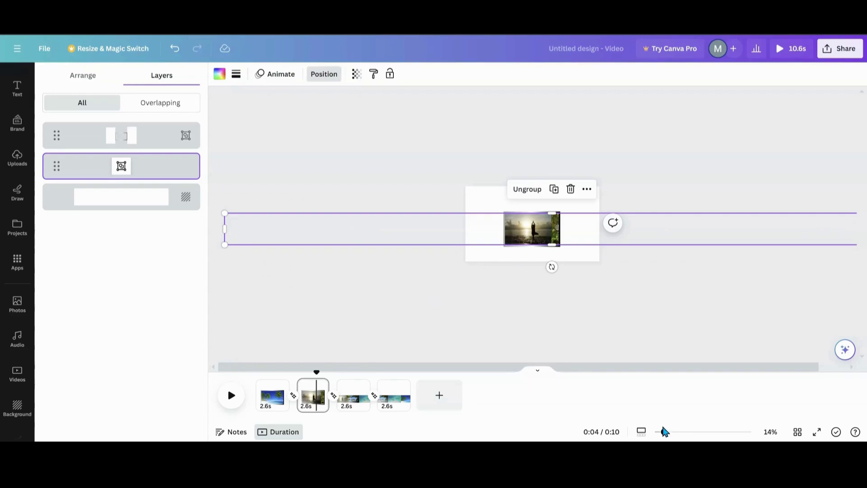
Enlarge the page 2 photo strip slightly more and nudge it until the sunset yoga photo fills the frame
mouse_move(663, 432)
mouse_down()
mouse_move(684, 432)
mouse_move(654, 433)
mouse_up()
drag(320, 217, 299, 199)
drag(412, 232, 428, 228)
drag(655, 435, 686, 432)
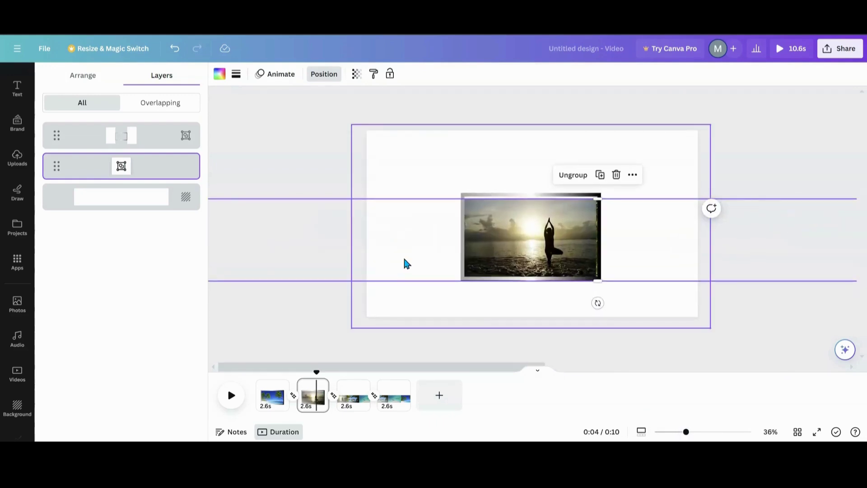
drag(329, 258, 332, 255)
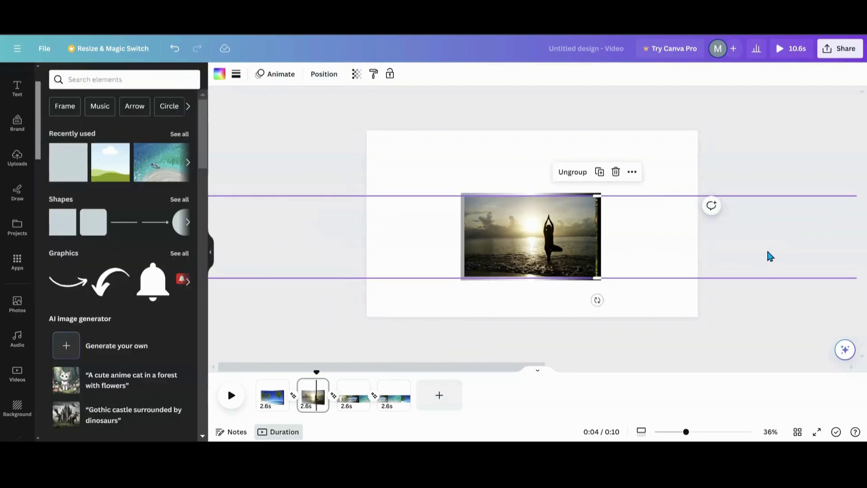
drag(767, 252, 771, 249)
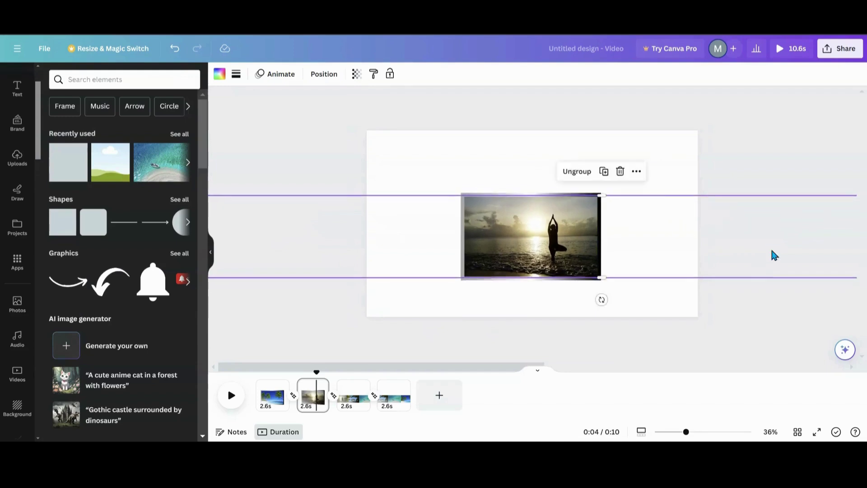
click(734, 345)
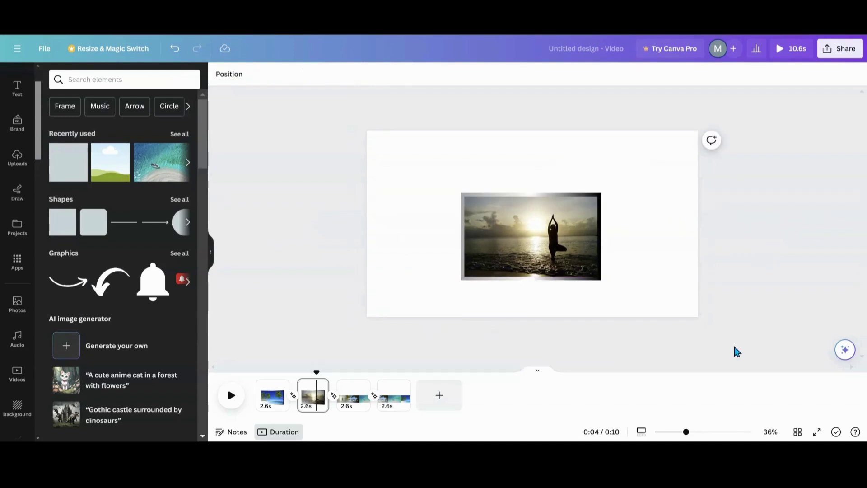
Paste the frame and cover group onto page 3
click(353, 397)
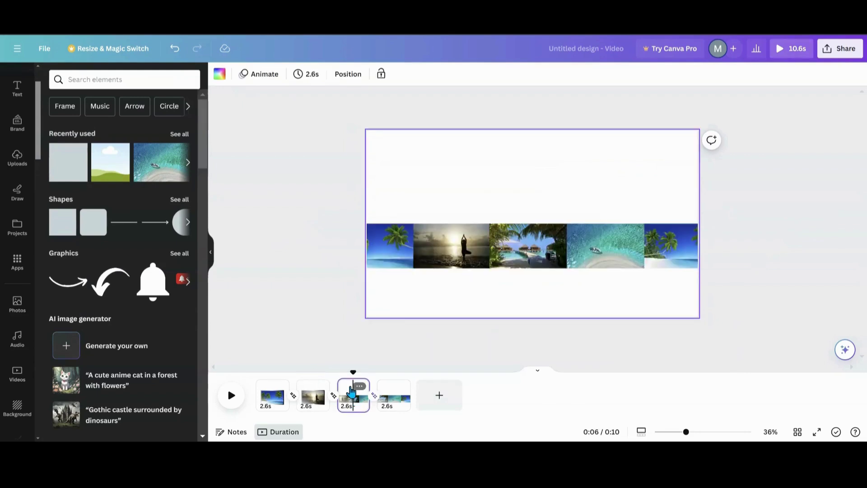
click(437, 297)
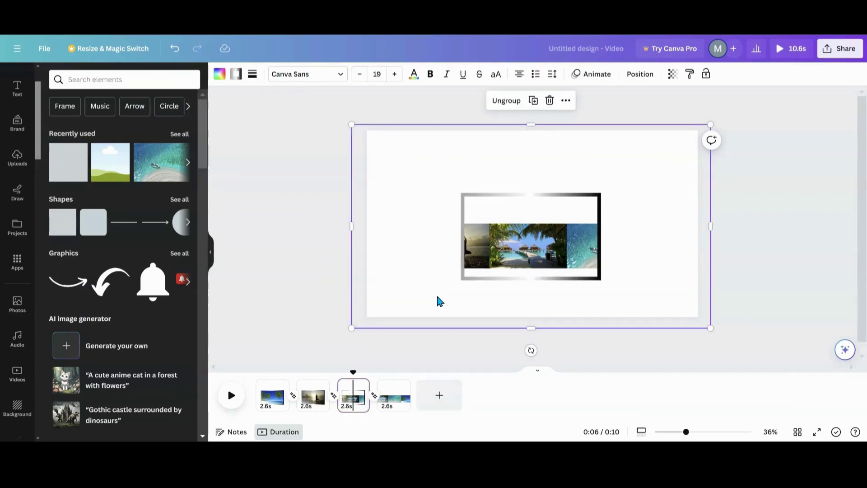
click(316, 242)
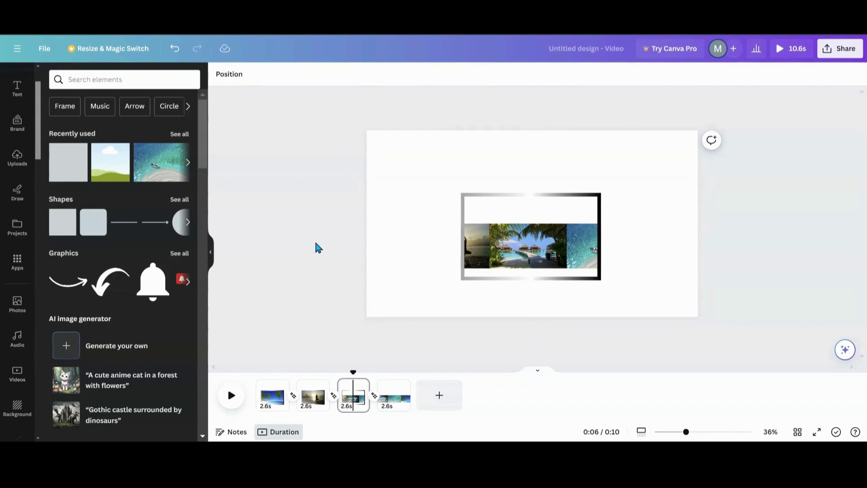
Select the photo strip layer on page 3, enlarge it from both ends, and shift it until the overwater bungalow photo sits inside the frame
click(231, 76)
click(141, 175)
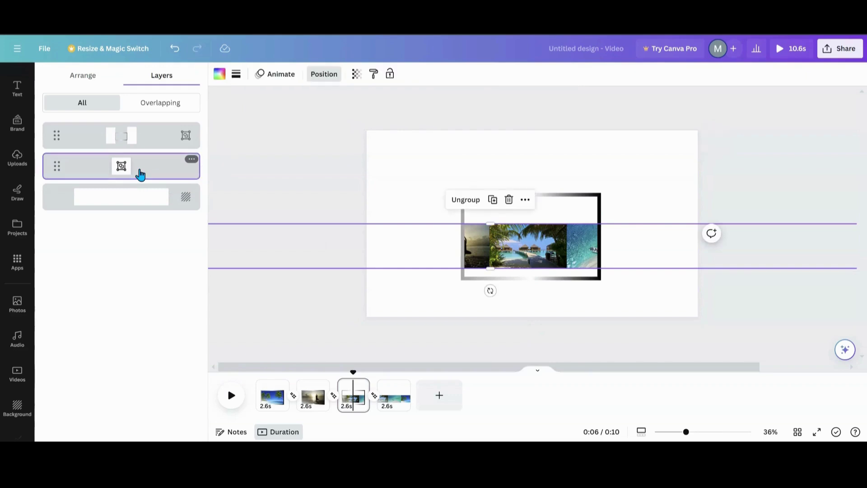
drag(687, 432, 636, 429)
drag(394, 224, 291, 153)
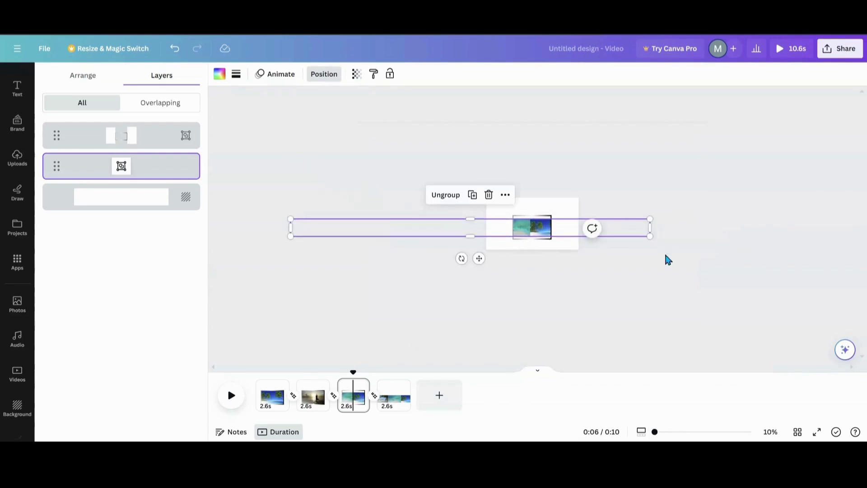
drag(648, 236, 792, 315)
drag(643, 240, 609, 237)
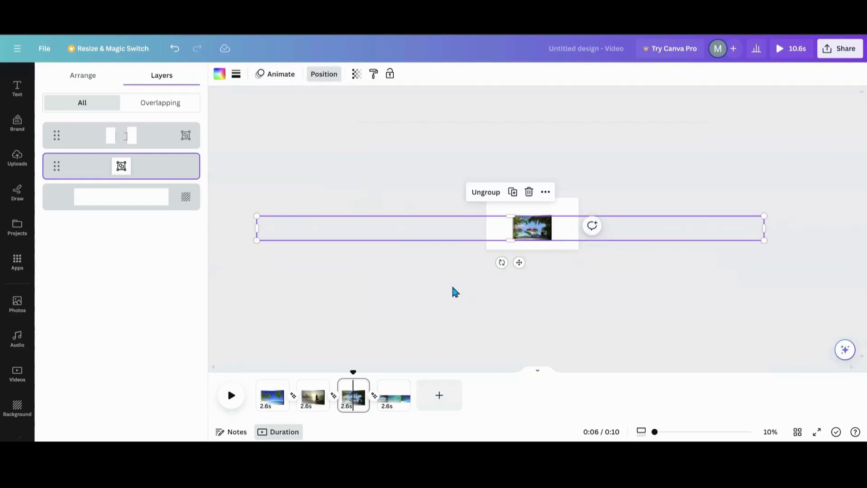
Fine-tune the page 3 strip's size and position so the overwater bungalow photo fits the frame
mouse_move(654, 432)
mouse_down()
mouse_move(680, 432)
mouse_move(660, 432)
mouse_up()
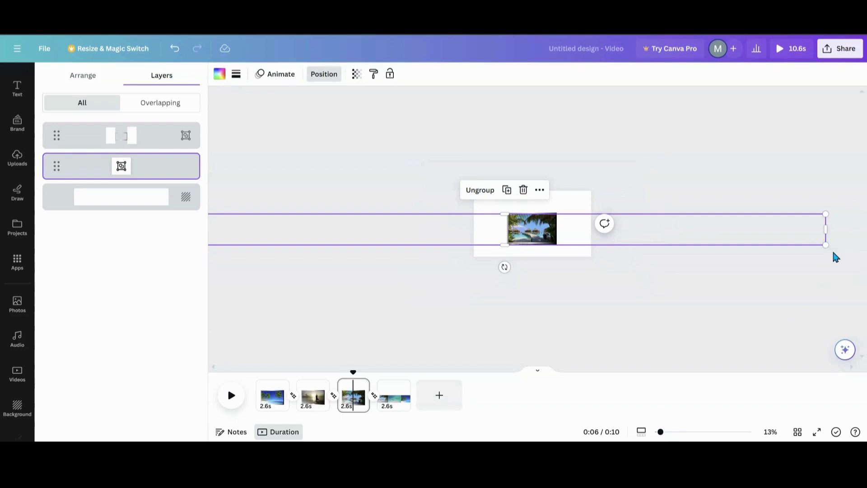
drag(823, 245, 816, 238)
drag(692, 240, 696, 237)
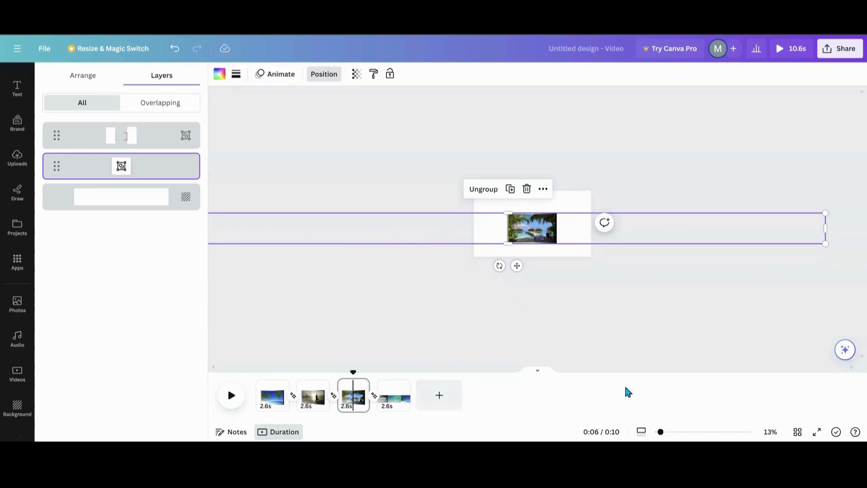
drag(660, 434, 685, 434)
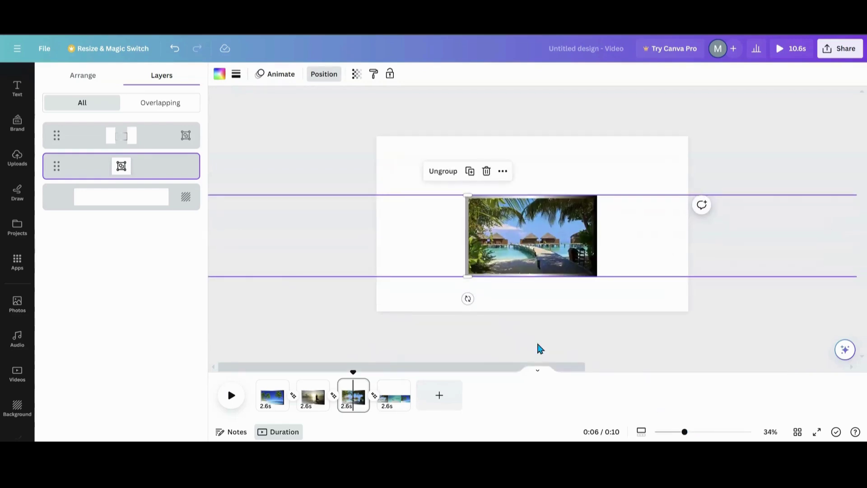
Paste the frame and cover group onto page 4
click(388, 405)
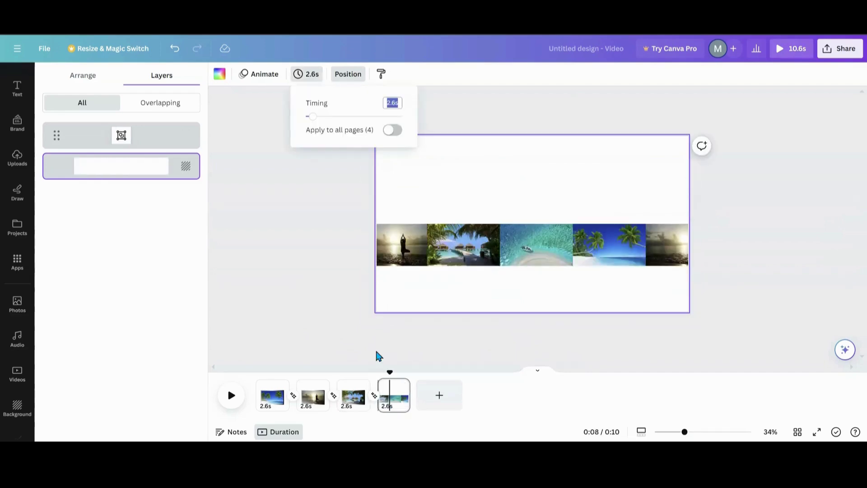
click(386, 301)
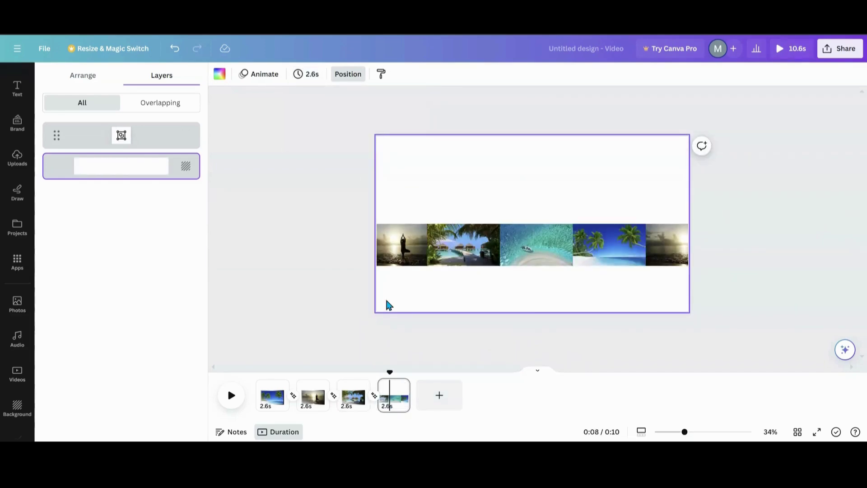
key(ctrl+v)
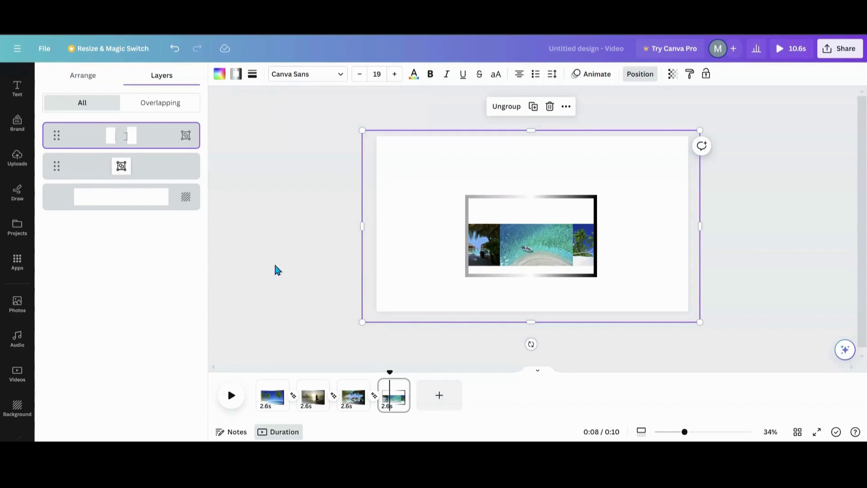
Select the photo strip layer on page 4 and enlarge it from both ends until it covers the frame's height
click(135, 167)
drag(686, 434, 663, 432)
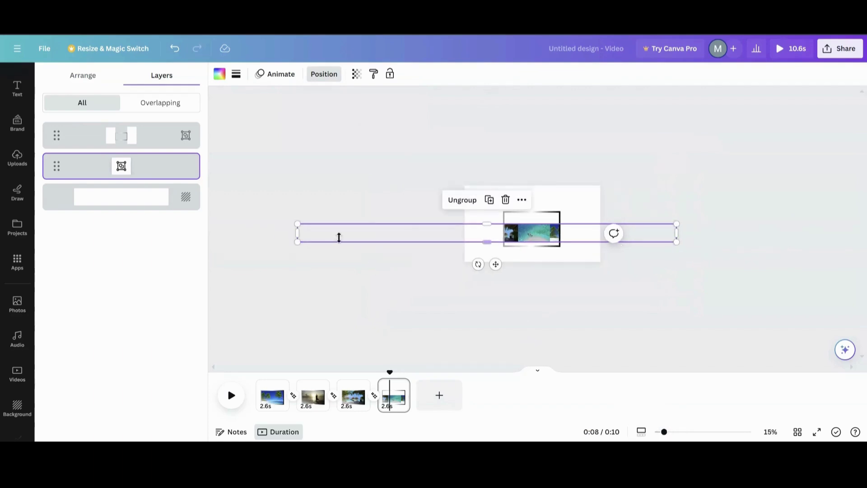
drag(298, 224, 213, 182)
drag(675, 220, 781, 161)
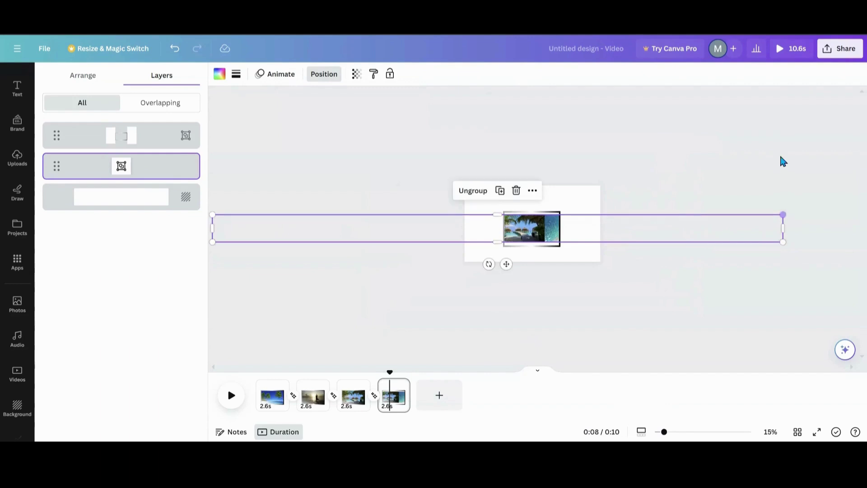
drag(356, 239, 319, 237)
drag(741, 215, 790, 155)
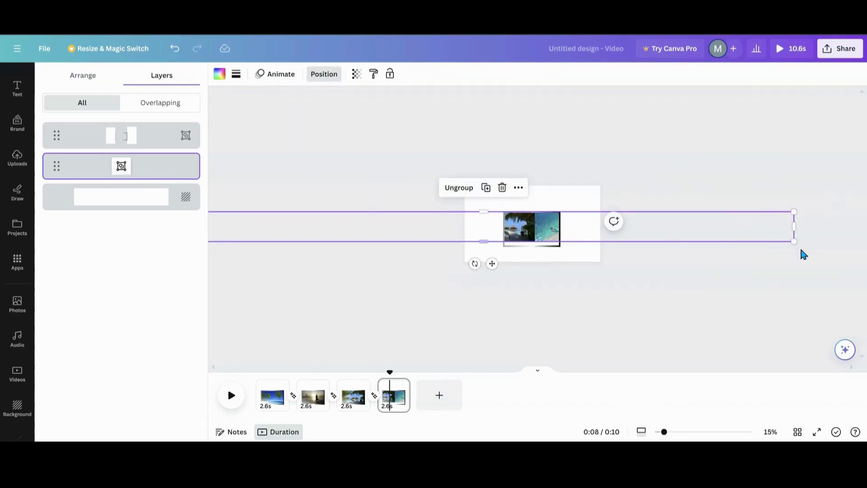
drag(794, 241, 853, 246)
Undo the last strip change on page 4 and move the strip until the aerial boat and sandbar photo fills the frame
drag(756, 243, 741, 246)
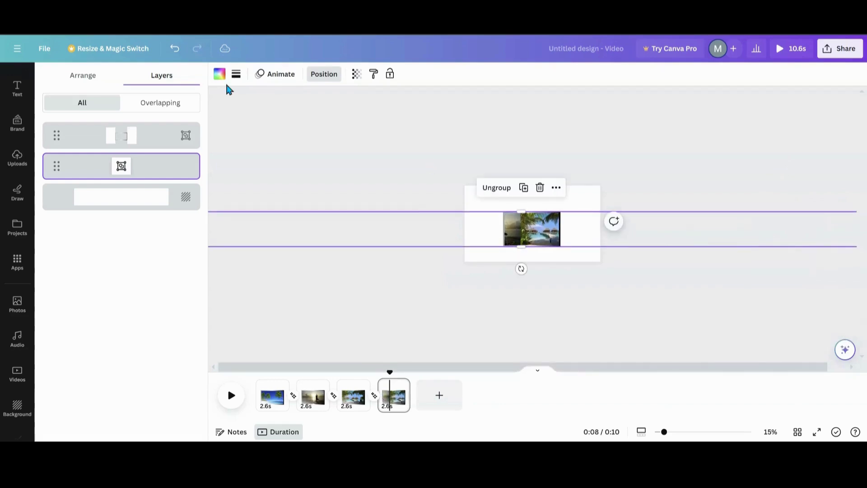
click(175, 48)
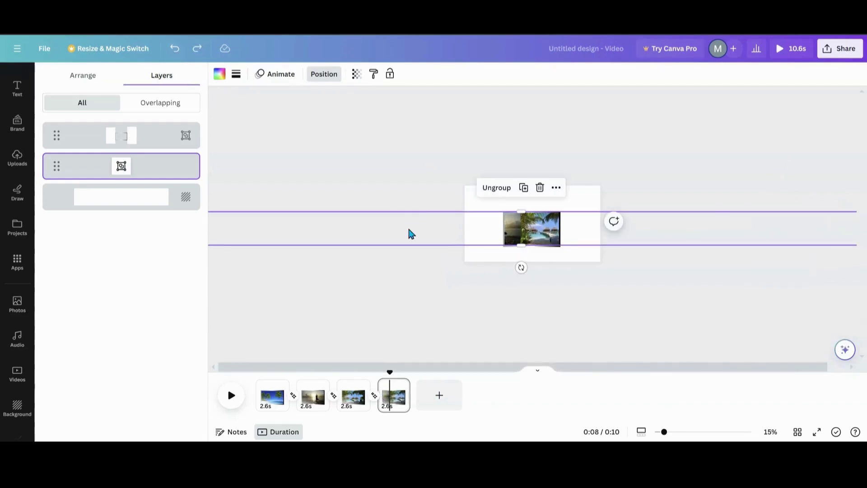
drag(408, 231, 332, 230)
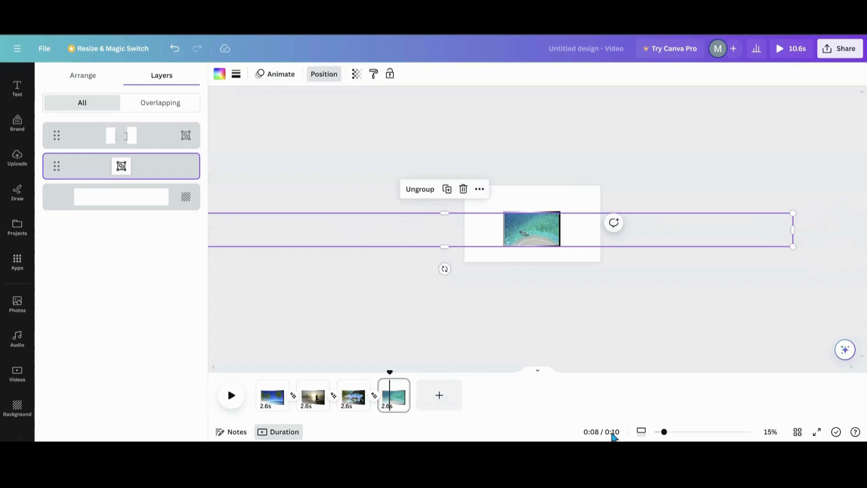
drag(665, 433, 685, 434)
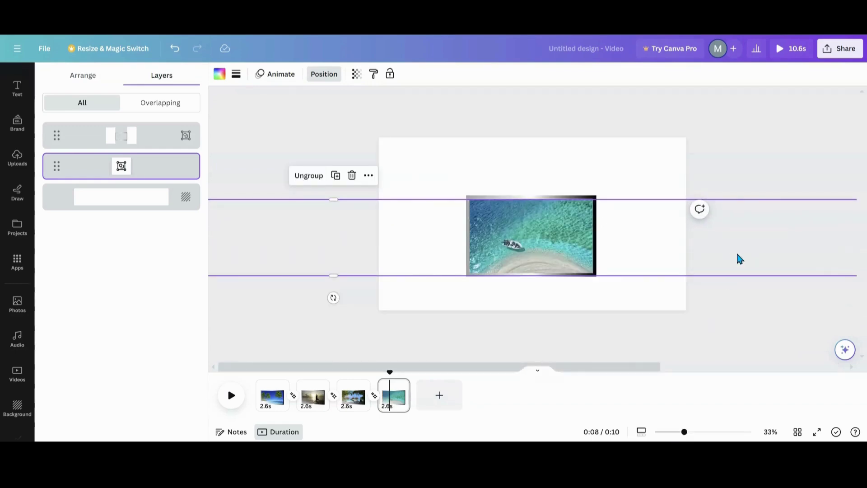
drag(737, 255, 738, 256)
click(700, 347)
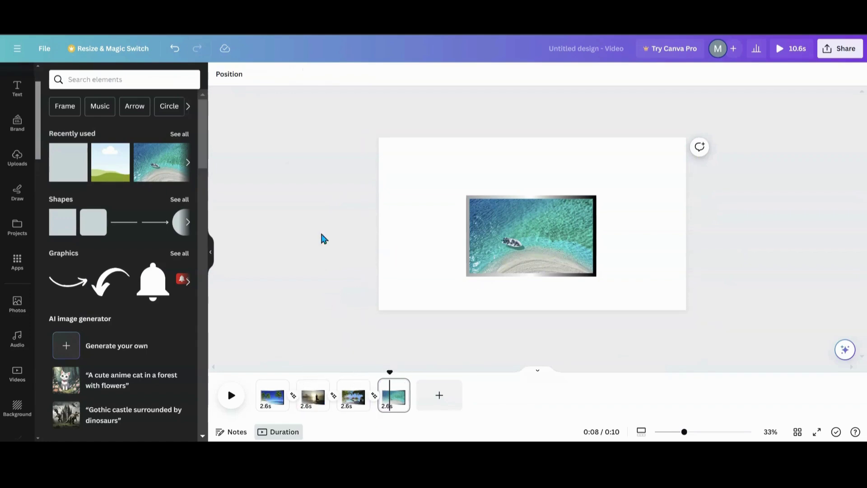
Download all four pages as an MP4 video
click(45, 48)
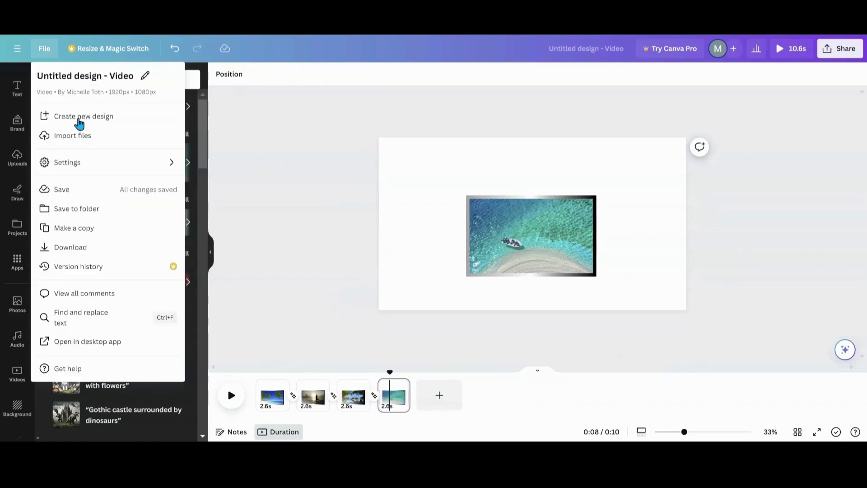
click(81, 248)
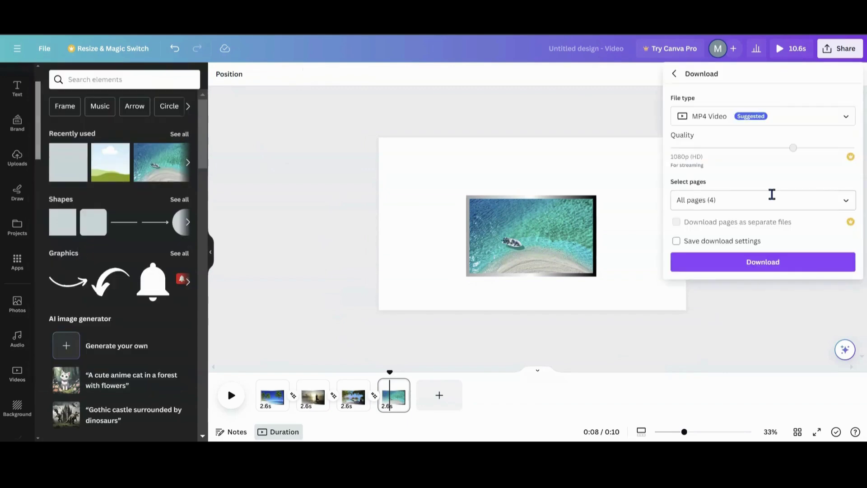
click(806, 269)
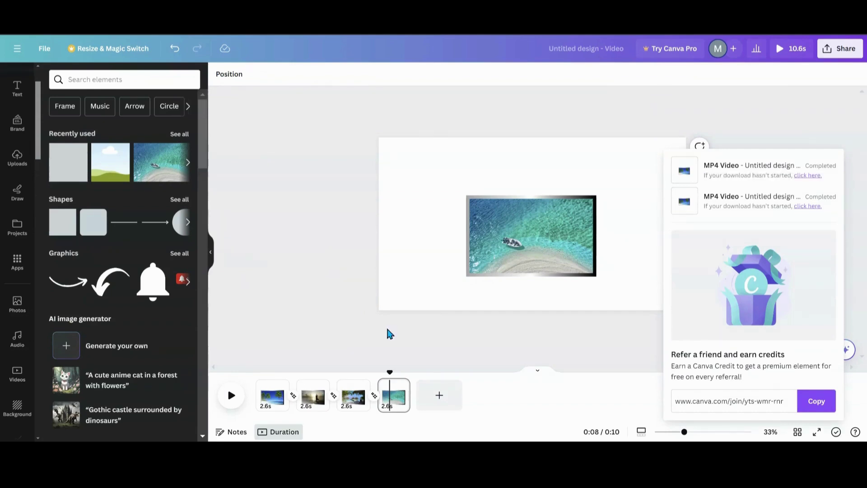
Add a blank fifth page and place the downloaded videos Untitled design (1).mp4 and Untitled design (2).mp4 on it
click(441, 400)
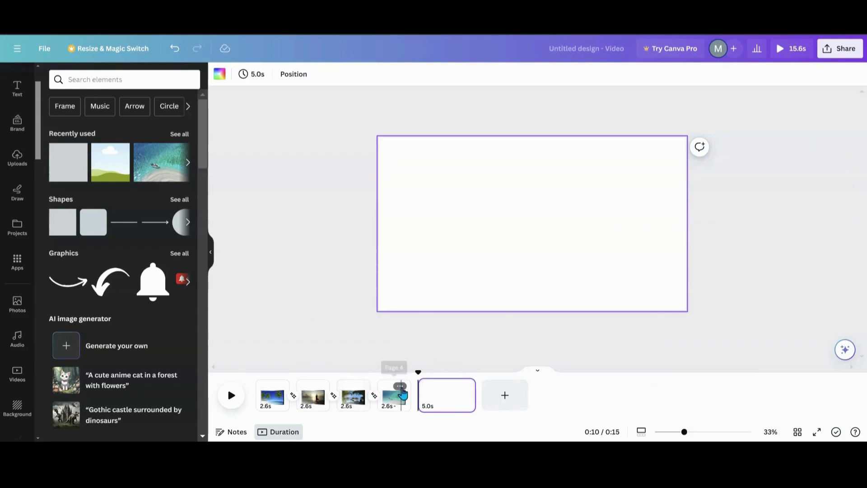
click(16, 165)
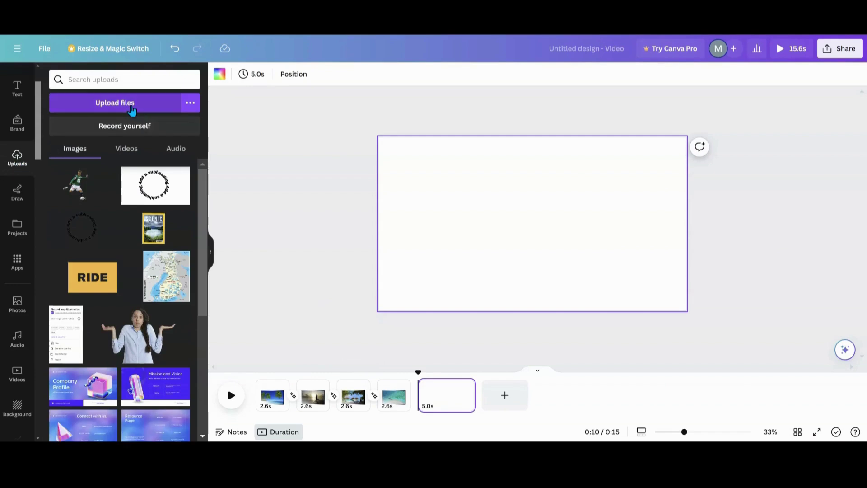
click(790, 32)
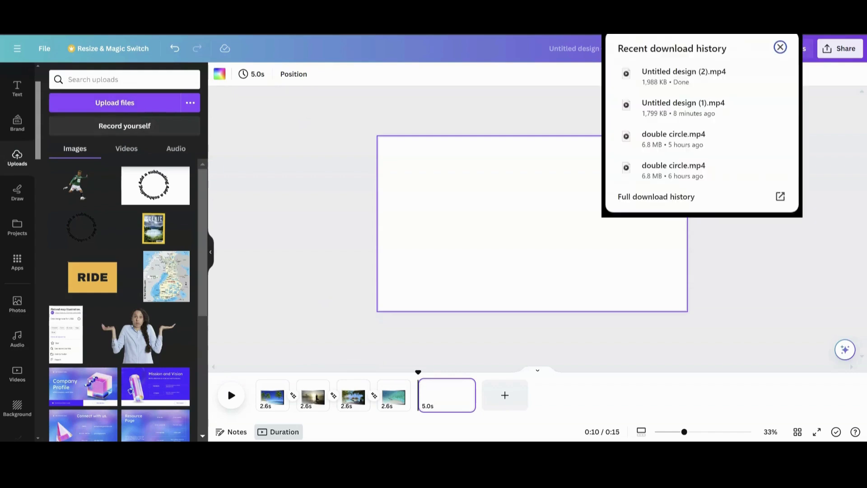
drag(686, 102, 530, 201)
drag(729, 69, 547, 197)
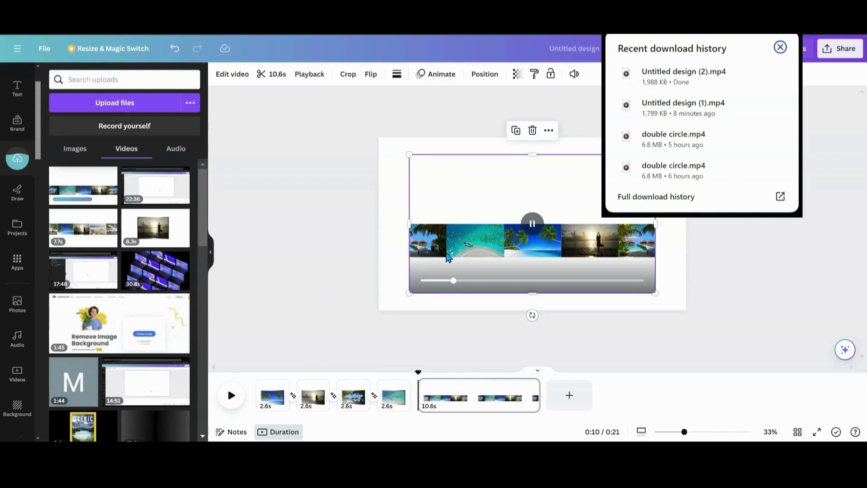
Crop the framed photo video on page 5 to the frame's edges on all four sides
click(377, 267)
drag(424, 247, 547, 246)
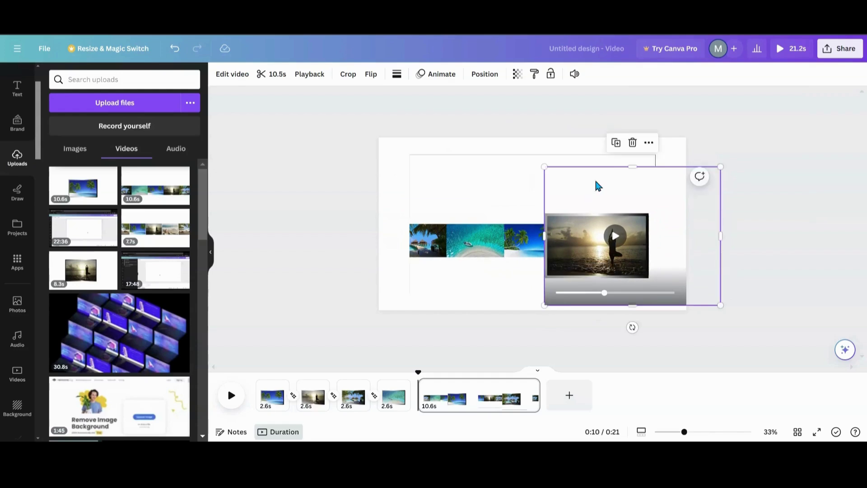
drag(630, 164, 619, 207)
drag(716, 257, 645, 263)
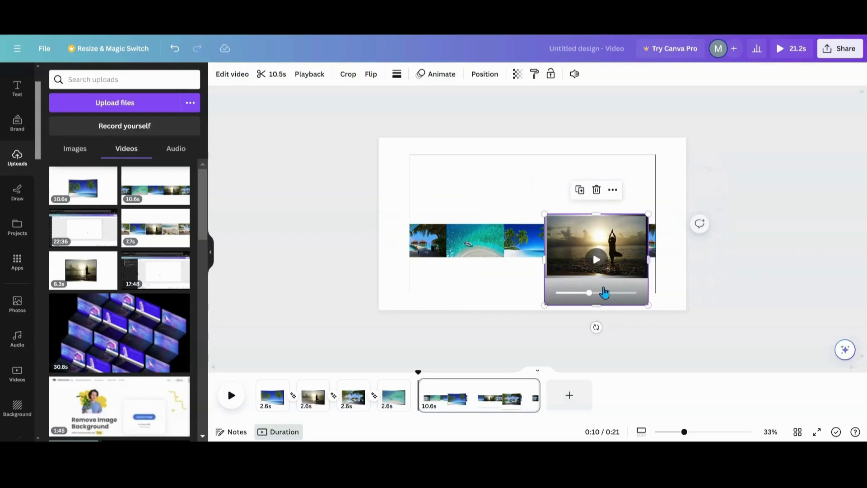
drag(595, 305, 595, 278)
Crop the blank areas above and below the photo strip video, and enlarge it to span the full page width
click(485, 257)
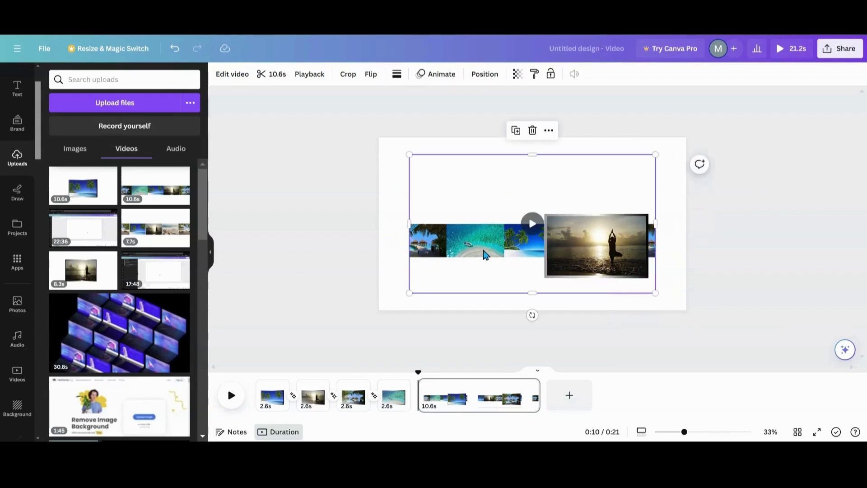
drag(530, 156, 532, 224)
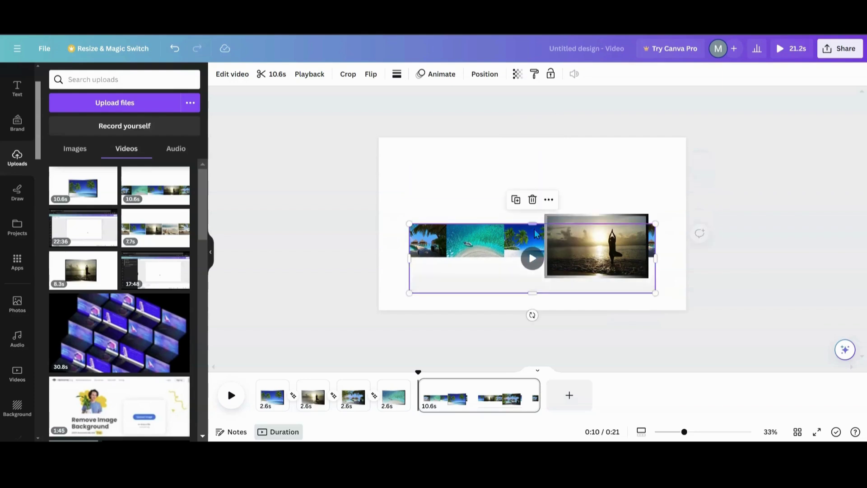
drag(532, 293, 532, 256)
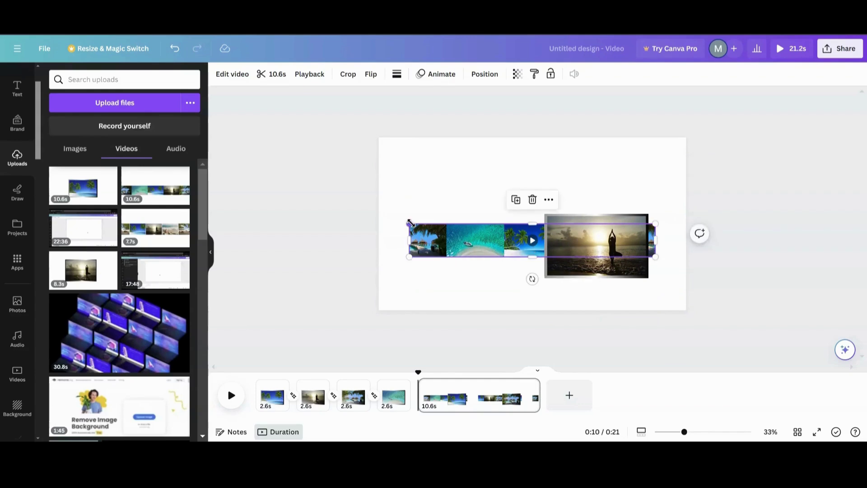
drag(409, 223, 379, 210)
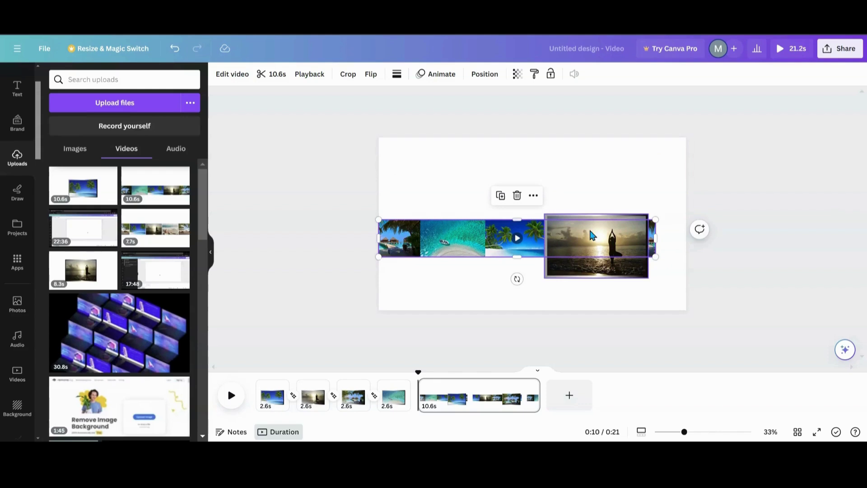
drag(655, 219, 683, 200)
Move the framed photo video over the middle of the strip, enlarge it from opposite corners, and deselect it
drag(582, 270, 527, 264)
drag(490, 204, 473, 194)
drag(593, 272, 603, 274)
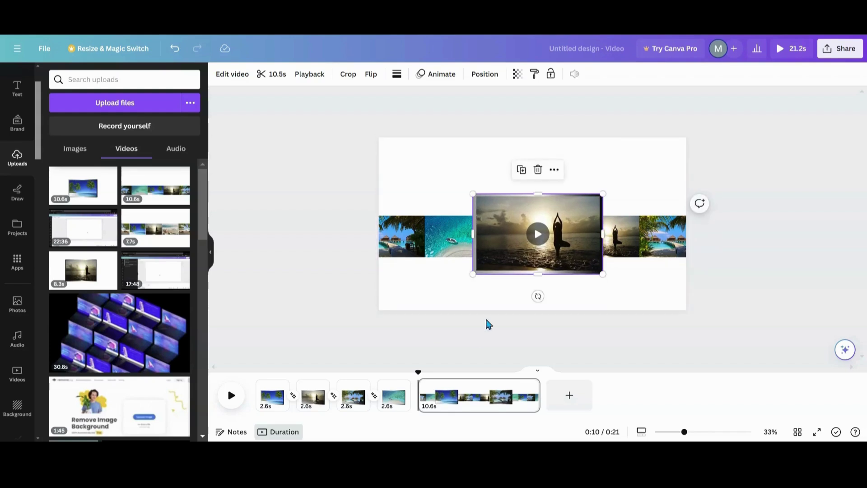
click(400, 172)
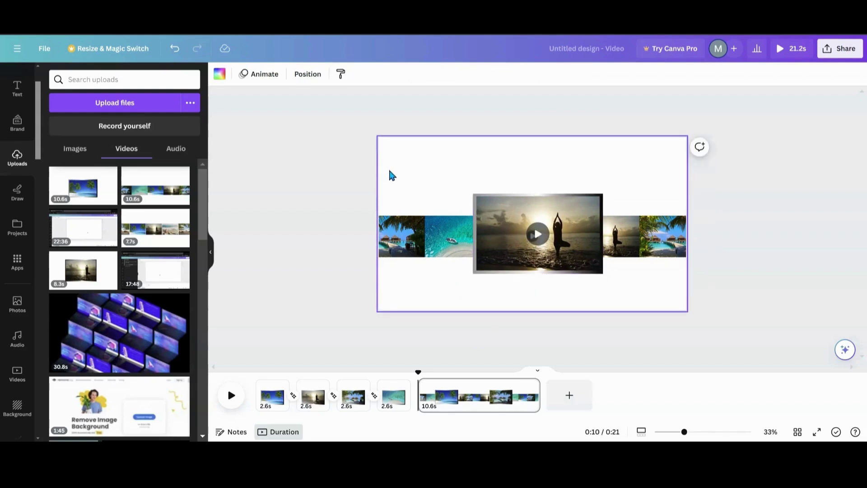
Set page 5's background to the default teal-to-blue gradient
click(219, 75)
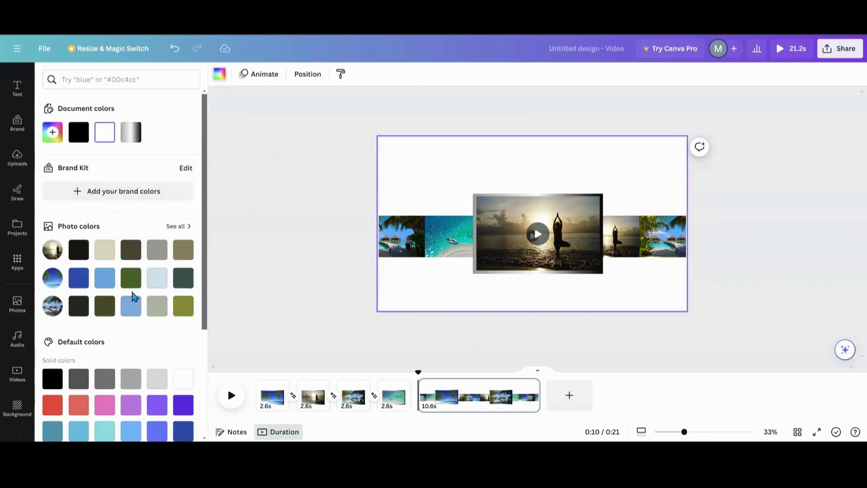
scroll(133, 297, down, 4)
click(177, 369)
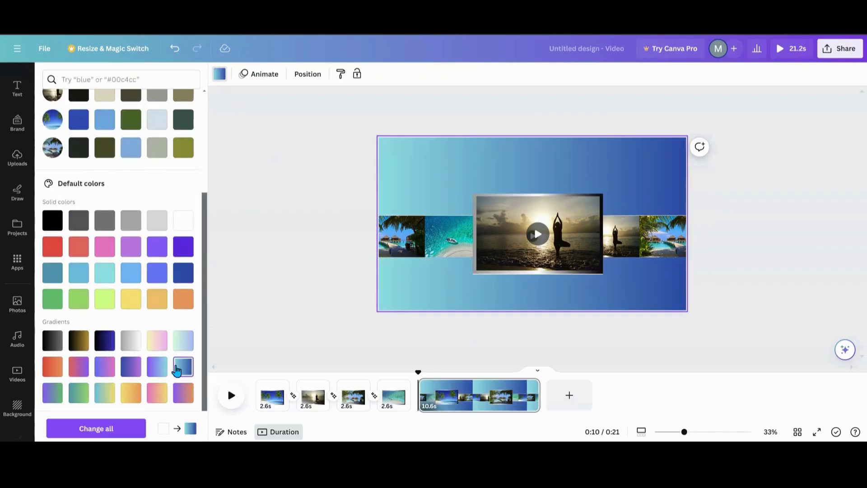
Fine-tune the crop of the framed video's lower edge and the photo strip's upper edge
mouse_move(491, 271)
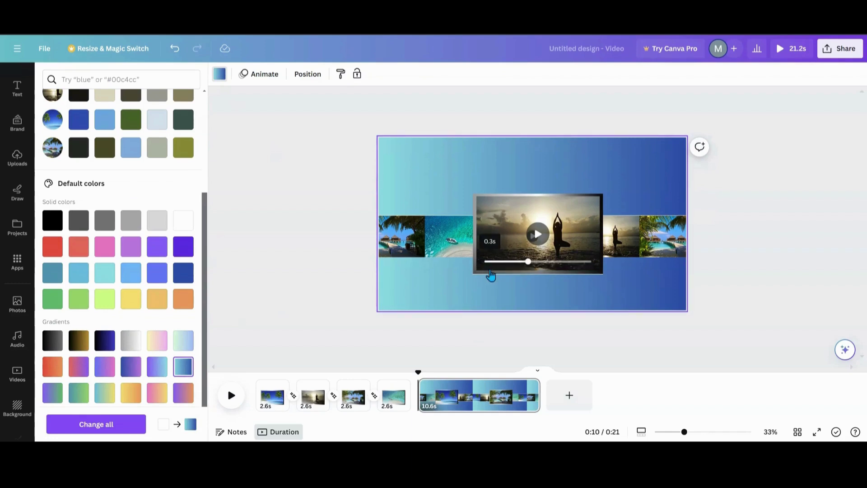
click(535, 272)
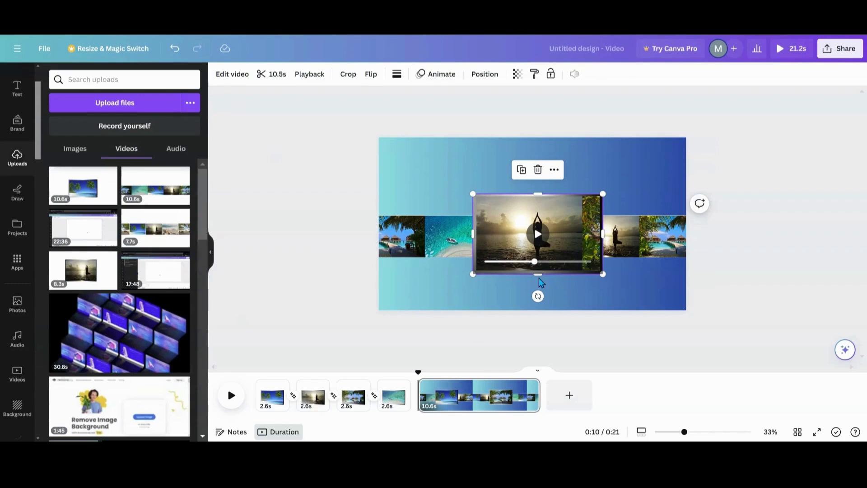
drag(536, 275, 536, 276)
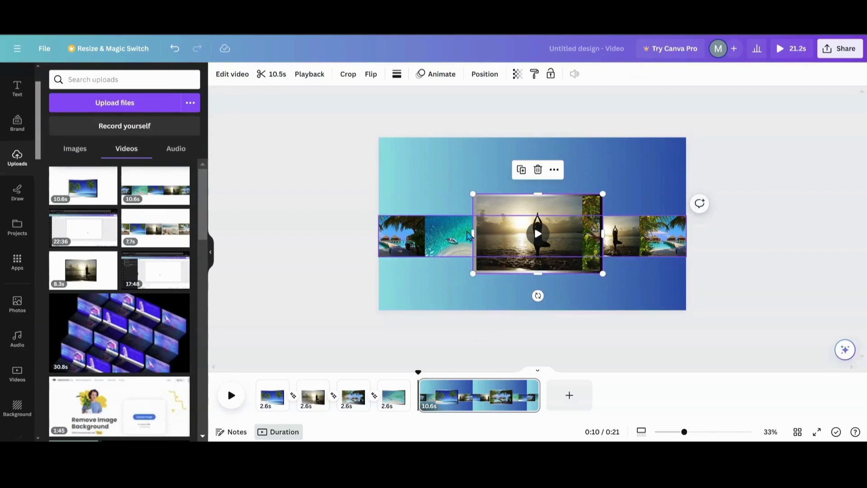
click(438, 234)
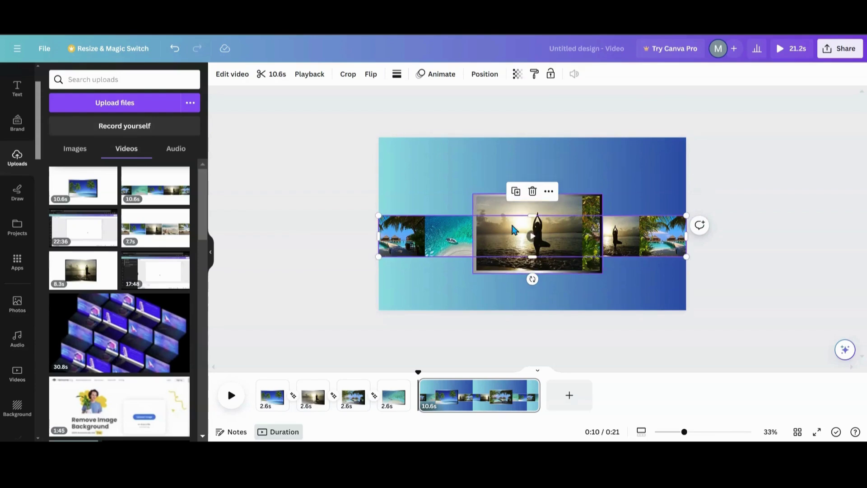
drag(530, 217, 531, 217)
Preview page 5, crop a little more off the photo strip's upper edge, and deselect it
click(387, 286)
key(space)
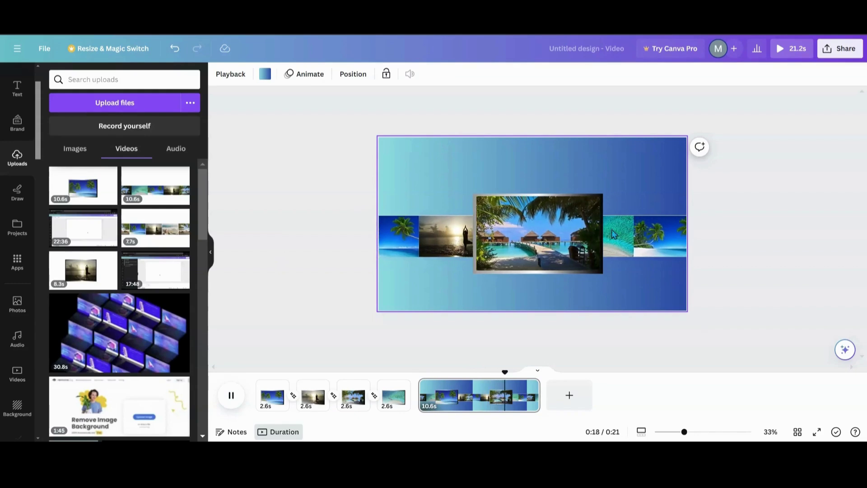
click(437, 236)
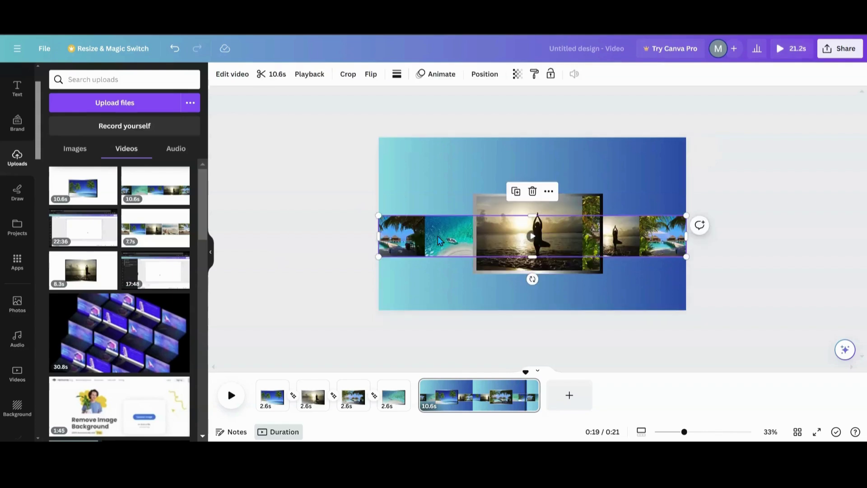
drag(534, 215, 533, 219)
click(424, 268)
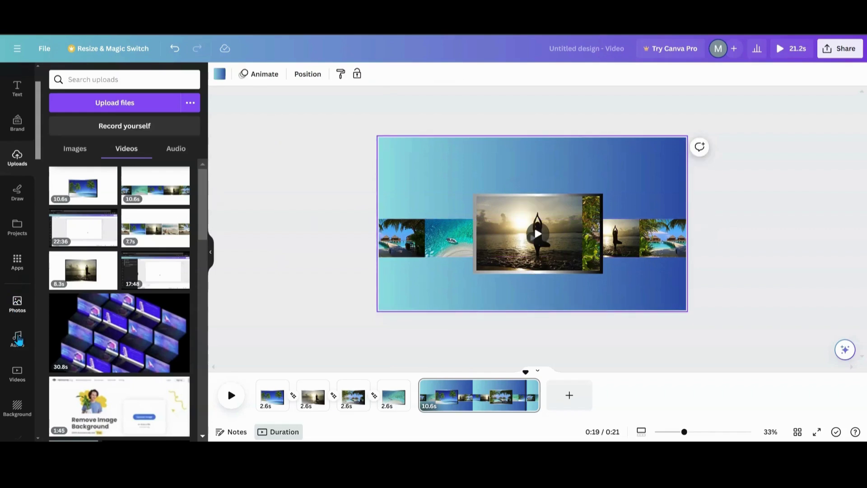
Add the black fade graphic from the Starred folder, enlarge it to the page width, and place its dark edge over the strip
scroll(23, 353, up, 2)
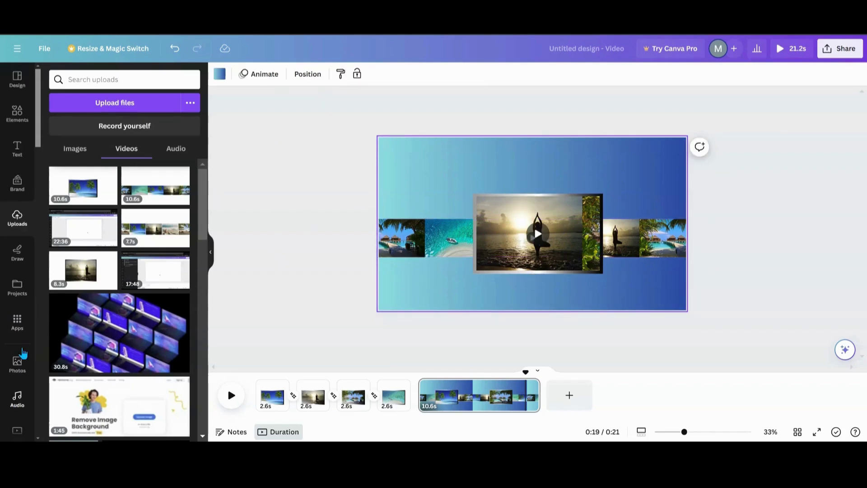
click(16, 288)
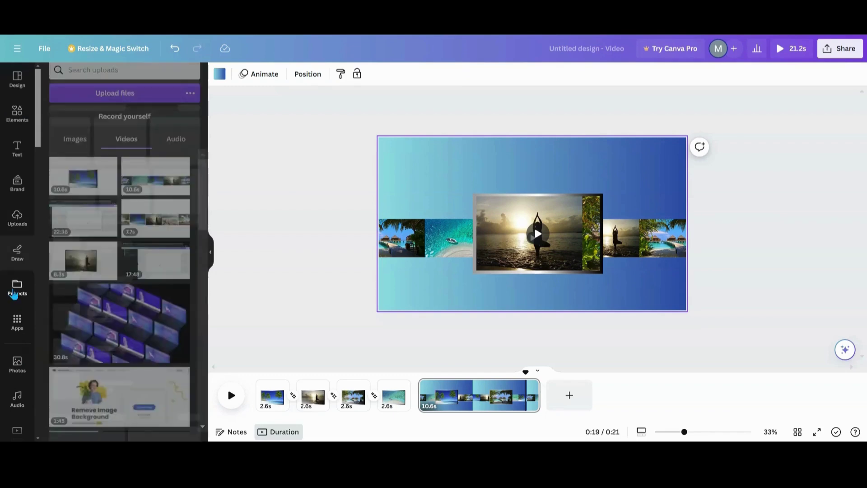
click(118, 130)
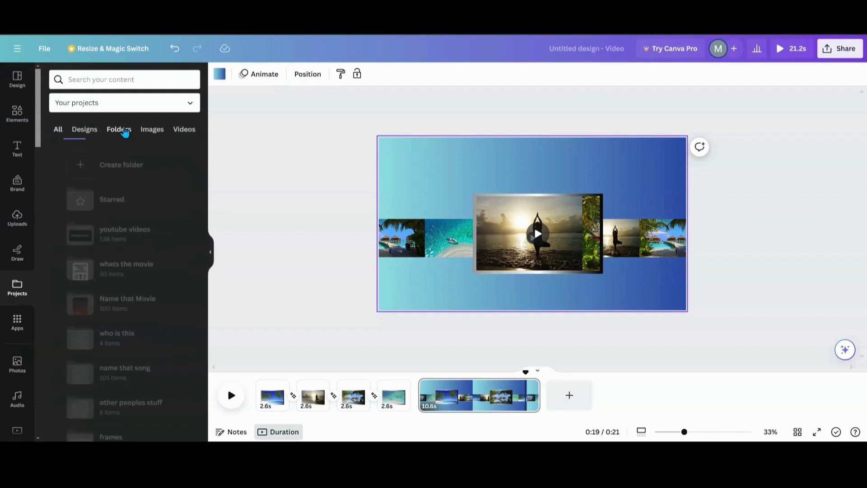
click(99, 201)
click(92, 175)
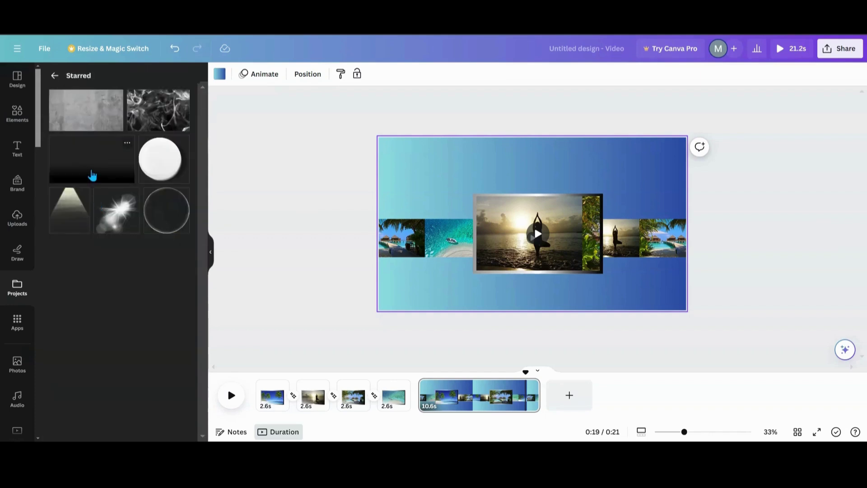
drag(498, 229, 404, 209)
drag(501, 168, 738, 152)
drag(640, 164, 640, 170)
Move the black fade's layer beneath the photo strip, directly above the background
click(419, 74)
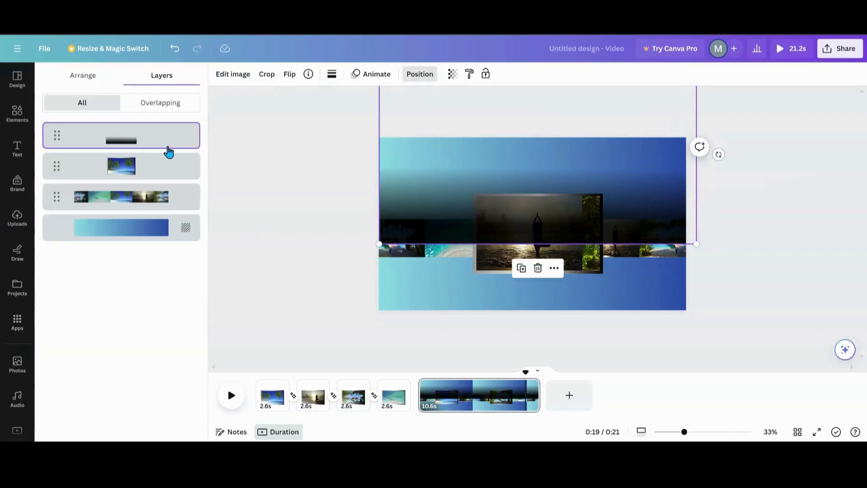
drag(147, 148, 139, 211)
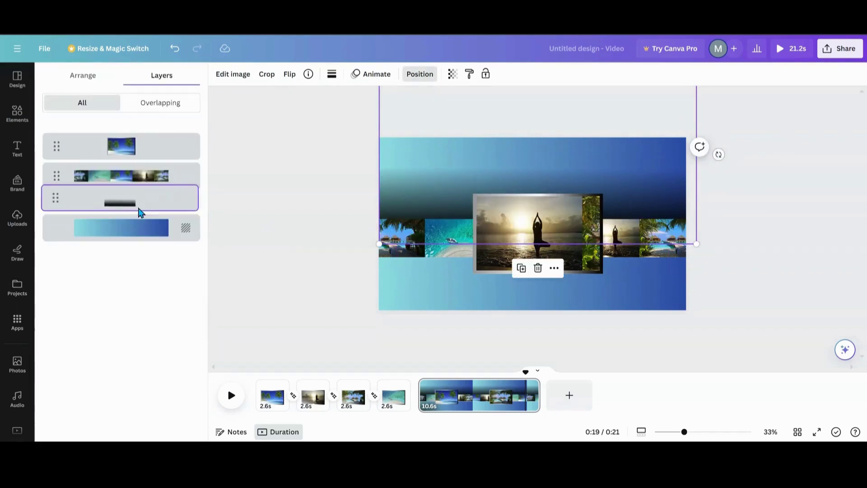
key(Escape)
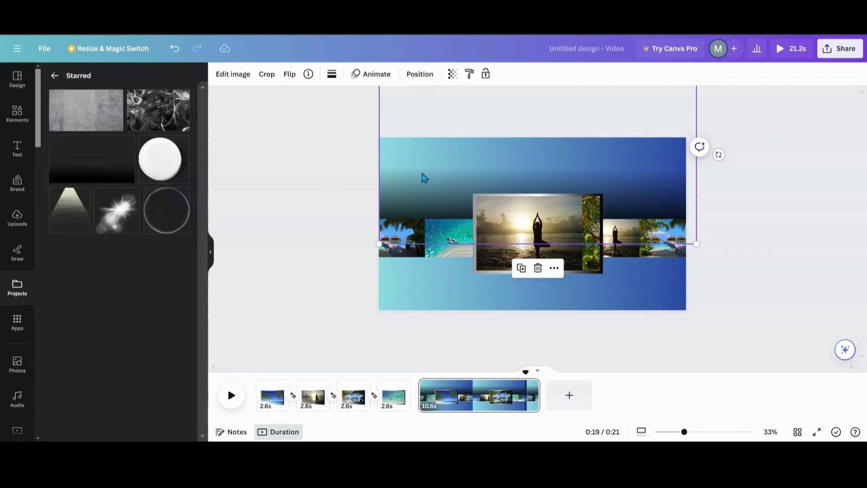
Duplicate the black fade, rotate the copy 180 degrees, and move it over the lower half of the page
click(521, 267)
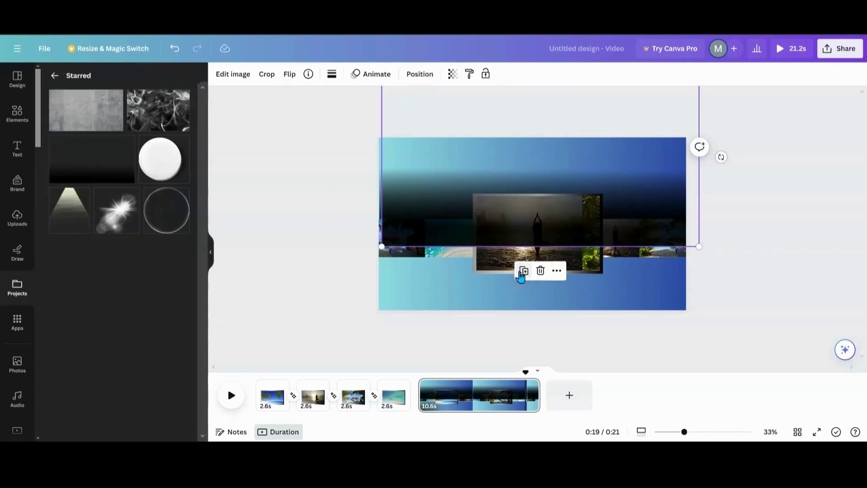
drag(721, 157, 281, 158)
drag(426, 137, 419, 287)
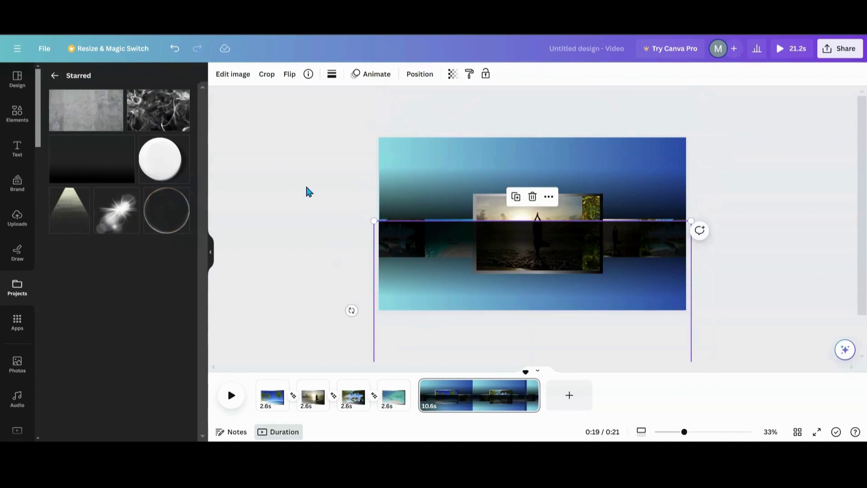
Move the rotated fade's layer beneath the photo strip and deselect it
click(420, 74)
drag(128, 135, 126, 204)
click(264, 231)
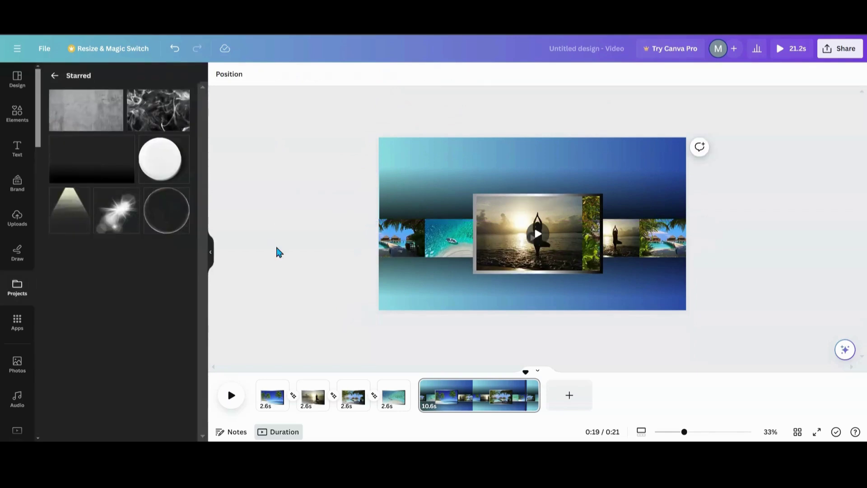
Select the framed video through its layer, crop its lower edge slightly, and deselect it
click(526, 276)
click(228, 74)
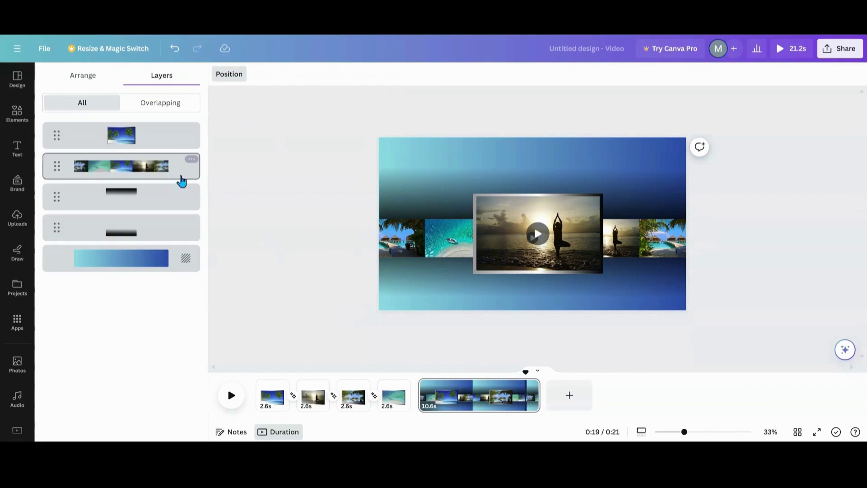
click(131, 141)
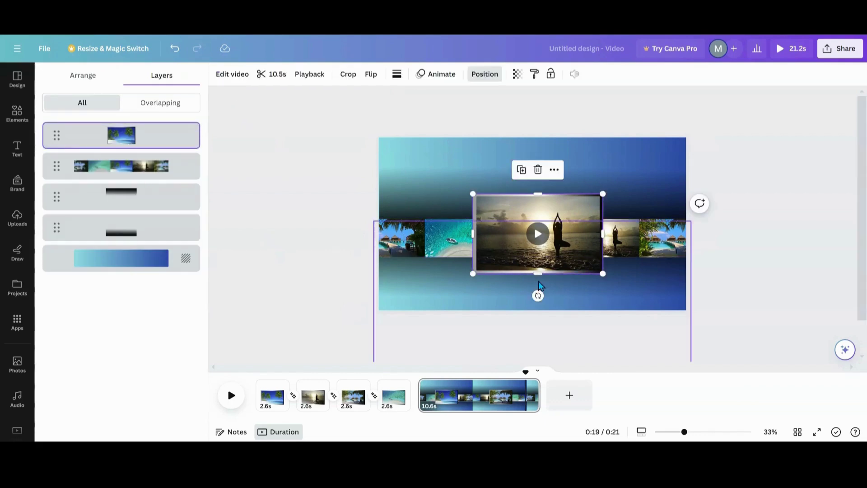
drag(539, 274, 539, 273)
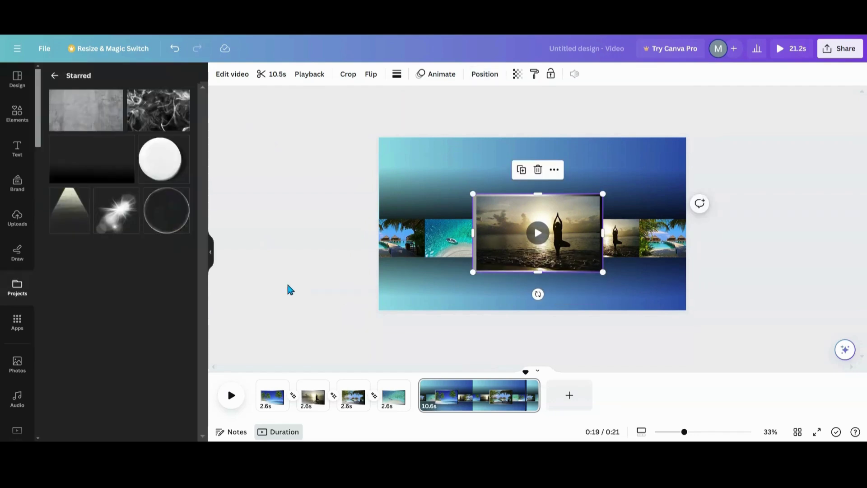
click(281, 284)
Play page 5 from its start to check the strip, framed video and fades together
click(427, 393)
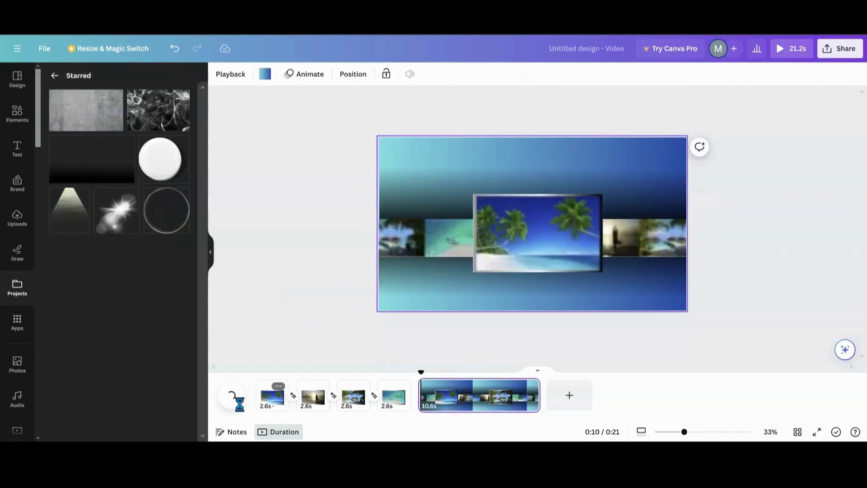
click(229, 409)
click(228, 409)
click(227, 408)
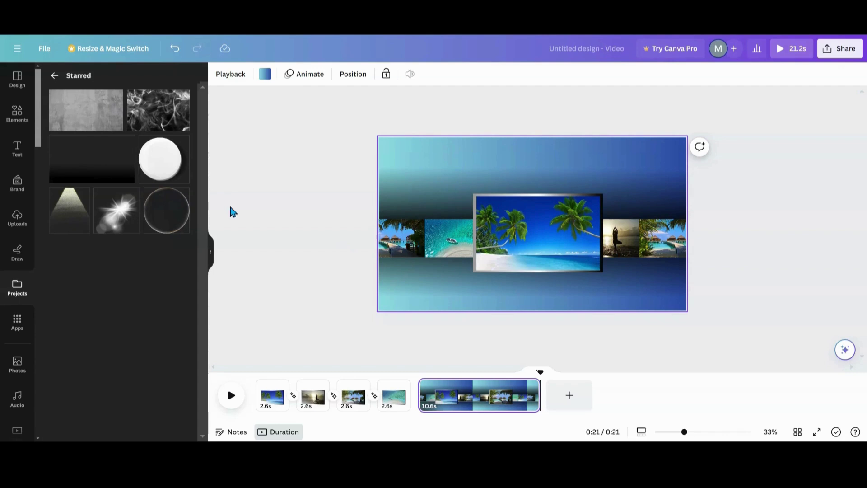
Add a square shape and stretch it across the full page width over the photo strip
click(12, 126)
click(59, 170)
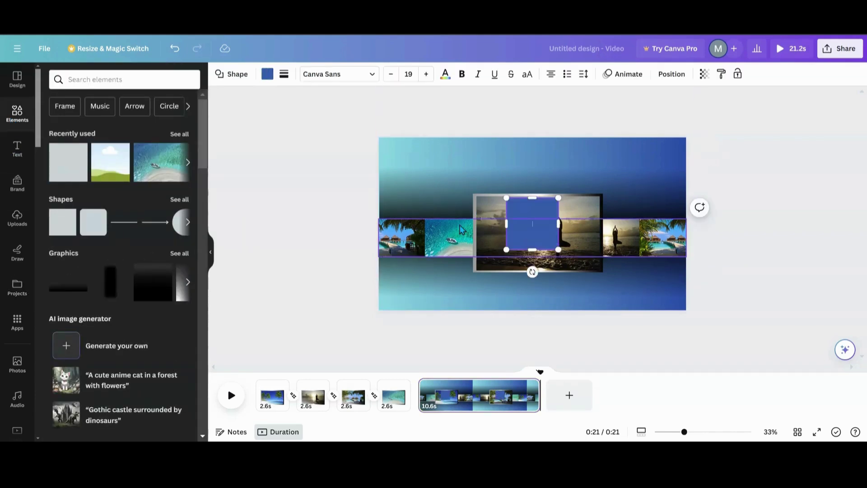
drag(530, 207, 686, 238)
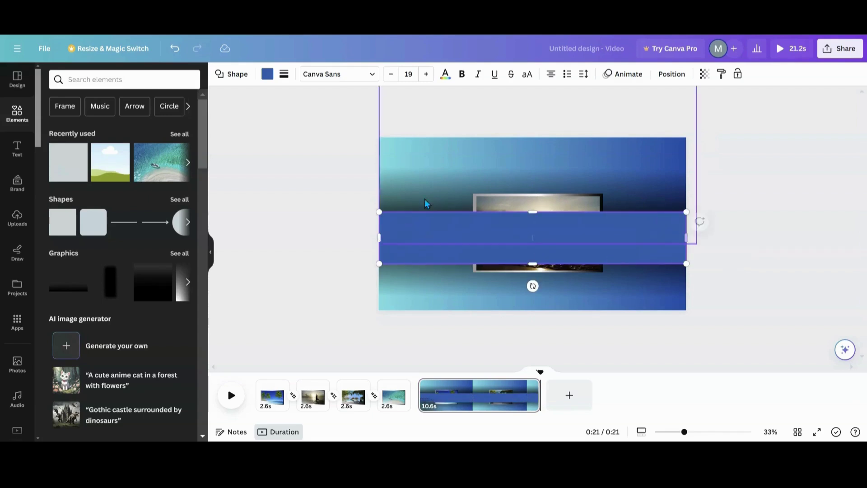
Remove the rectangle's fill and give it a solid border with a weight of 16
click(268, 74)
click(78, 133)
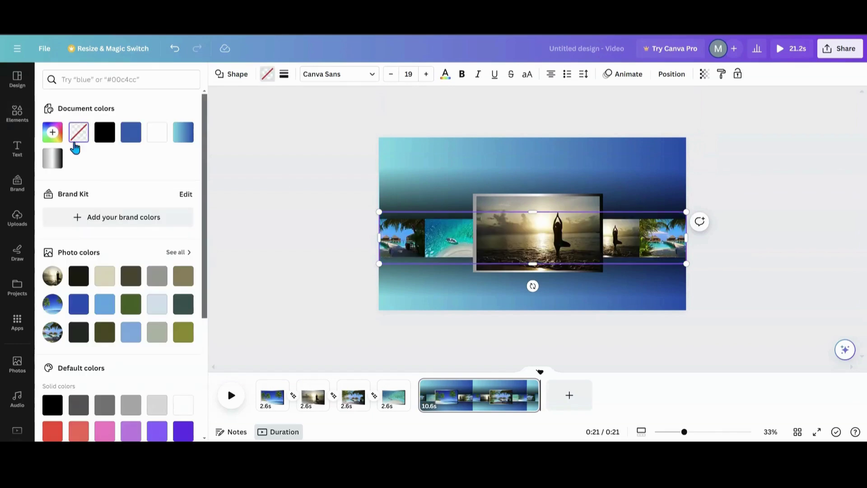
click(284, 76)
drag(289, 138, 312, 141)
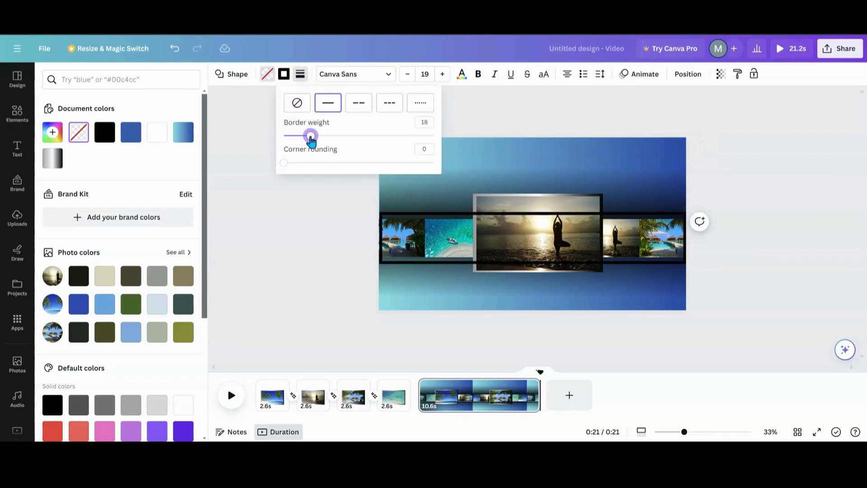
Colour the rectangle's border with the grey-white-black linear gradient, leaving its fill empty
click(51, 160)
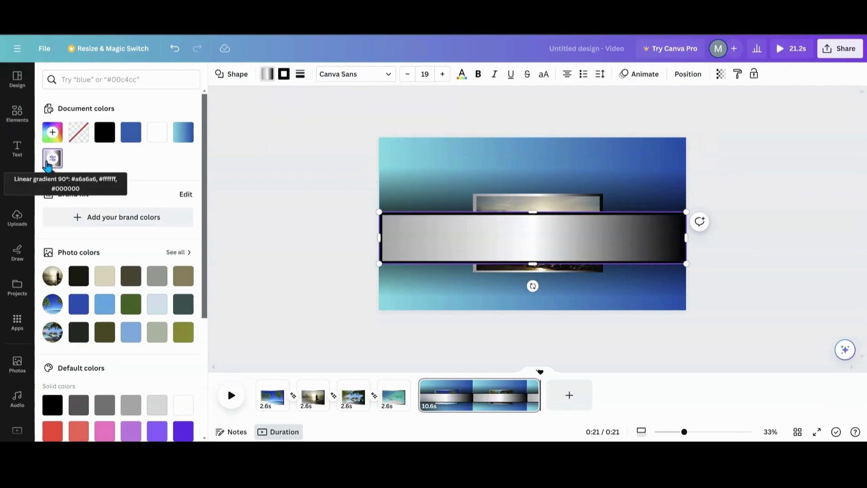
click(174, 51)
click(283, 79)
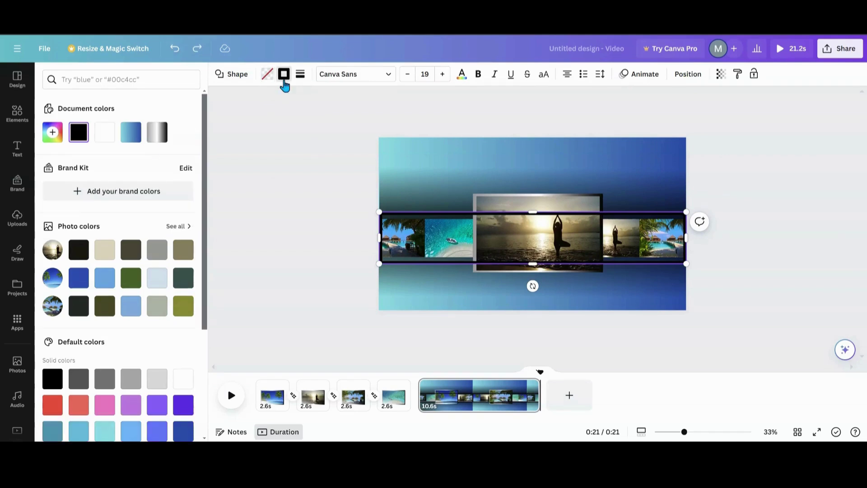
click(156, 133)
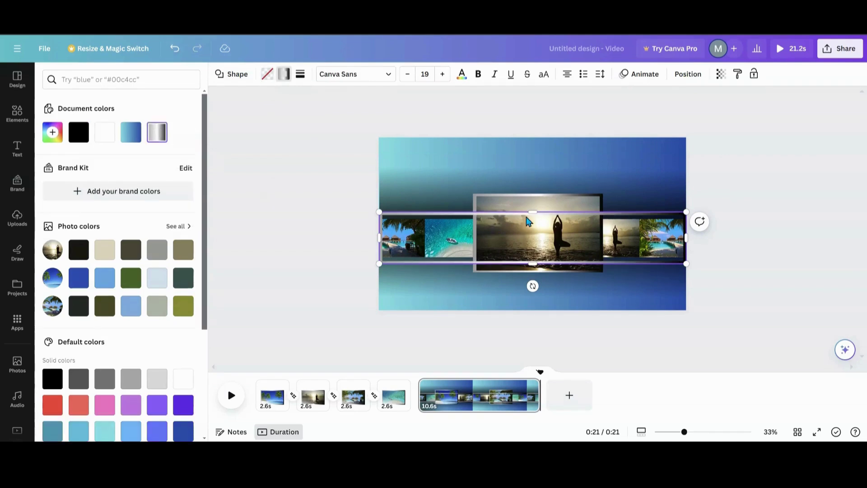
Fit the outline's upper and lower edges to the photo strip and extend its ends past both sides of the page
drag(532, 215, 533, 219)
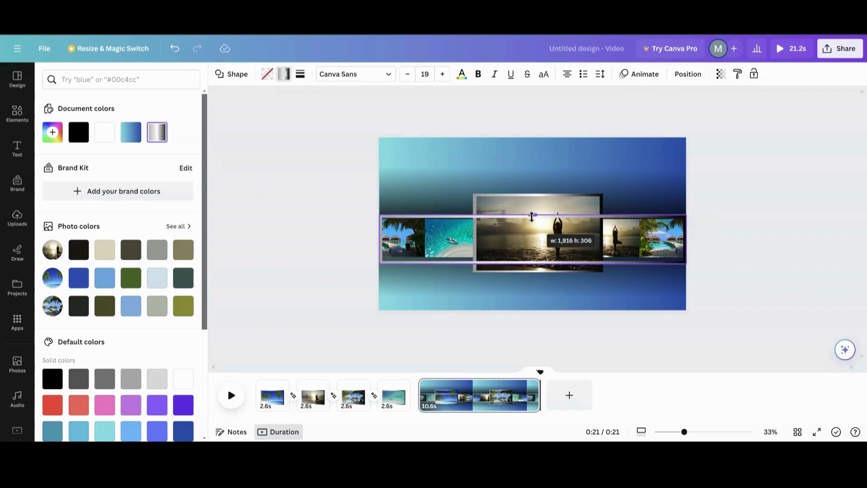
drag(537, 263, 535, 256)
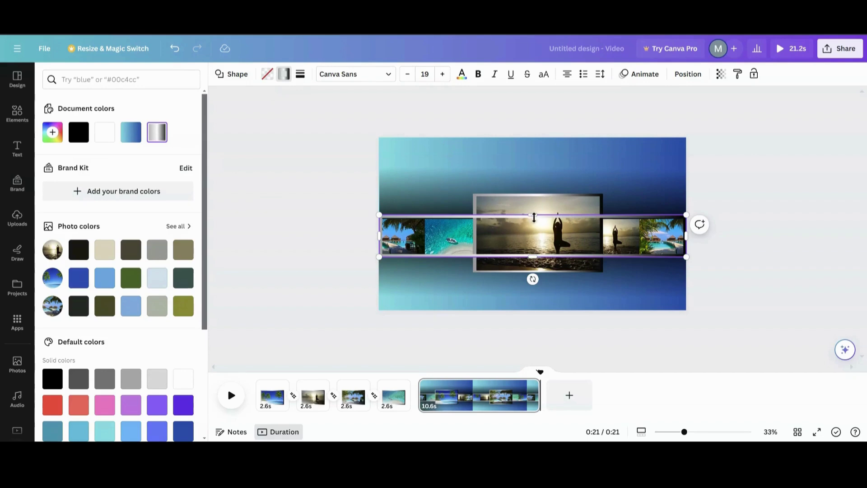
drag(533, 215, 533, 219)
drag(382, 238, 368, 238)
drag(685, 237, 690, 238)
click(290, 333)
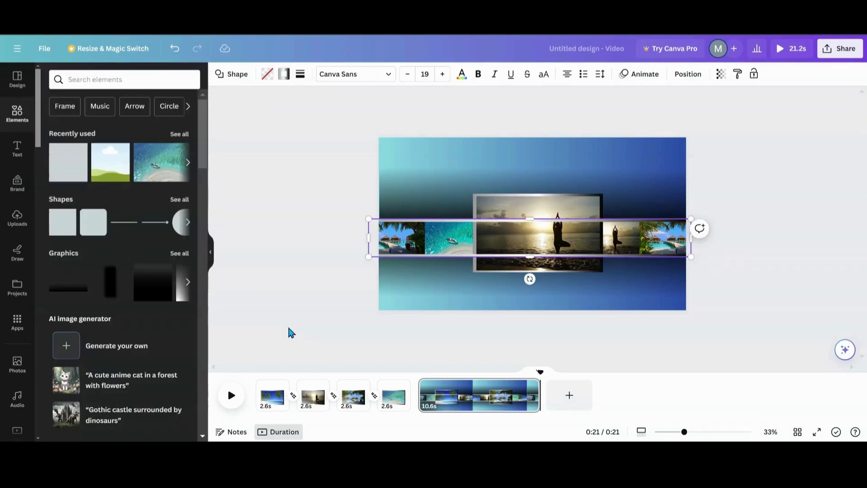
Move the outline's layer between the framed video and the photo strip, and deselect it
click(228, 74)
drag(131, 135, 134, 186)
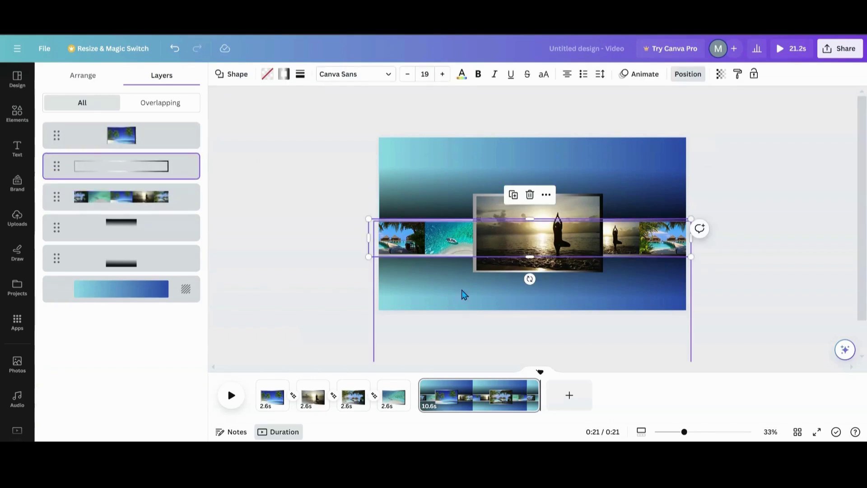
click(287, 296)
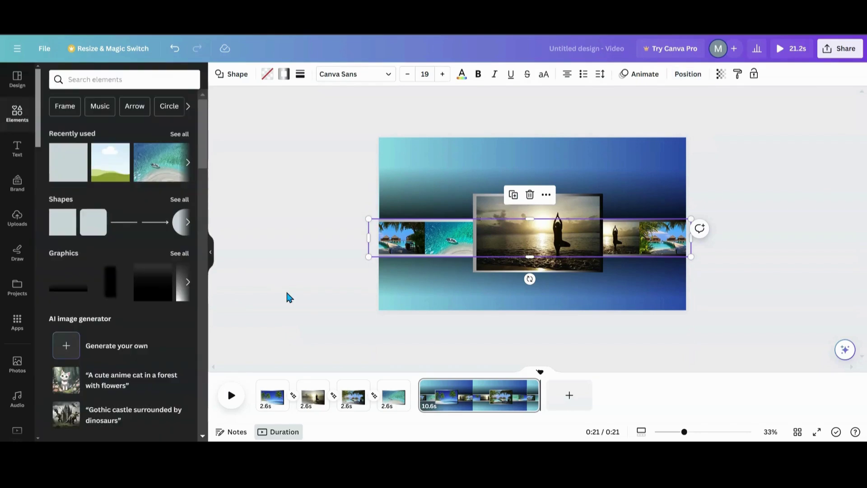
click(298, 302)
Preview page 5 from its start, extend the outline's lower edge slightly downward, and deselect it
click(434, 396)
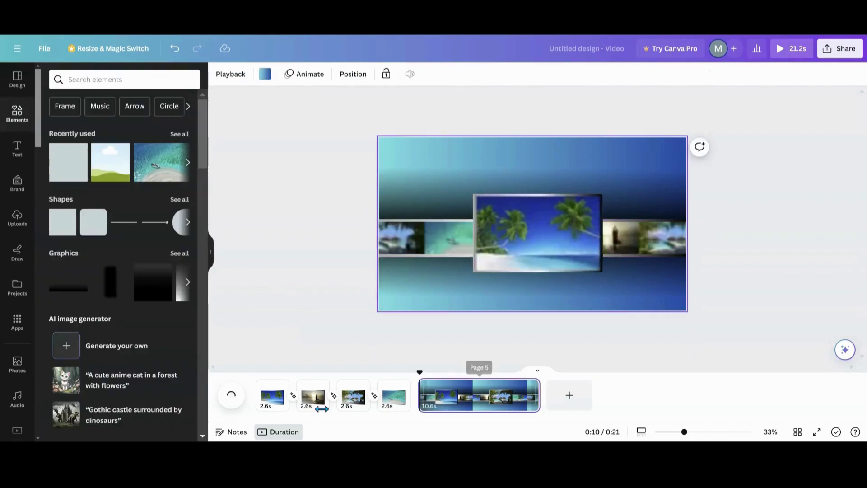
click(230, 398)
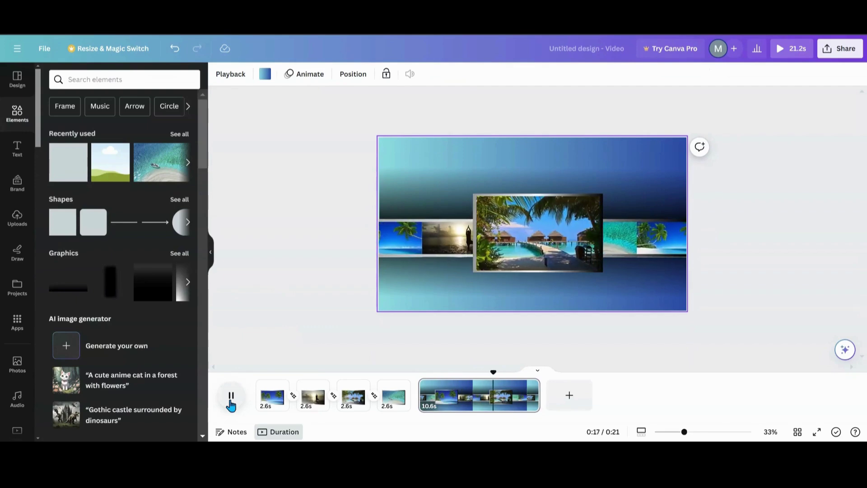
click(425, 255)
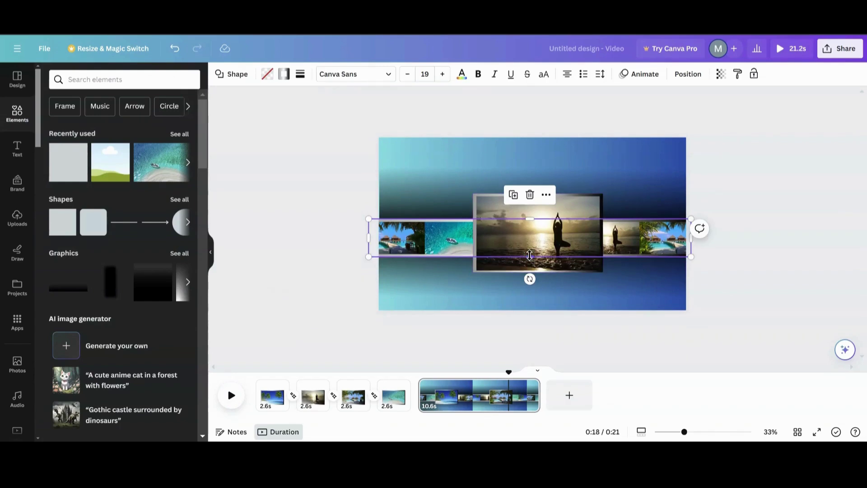
drag(530, 257, 530, 258)
click(286, 311)
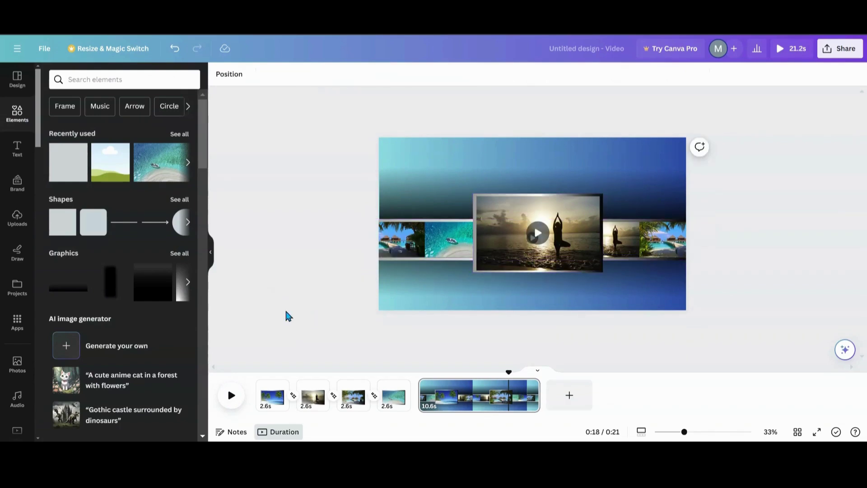